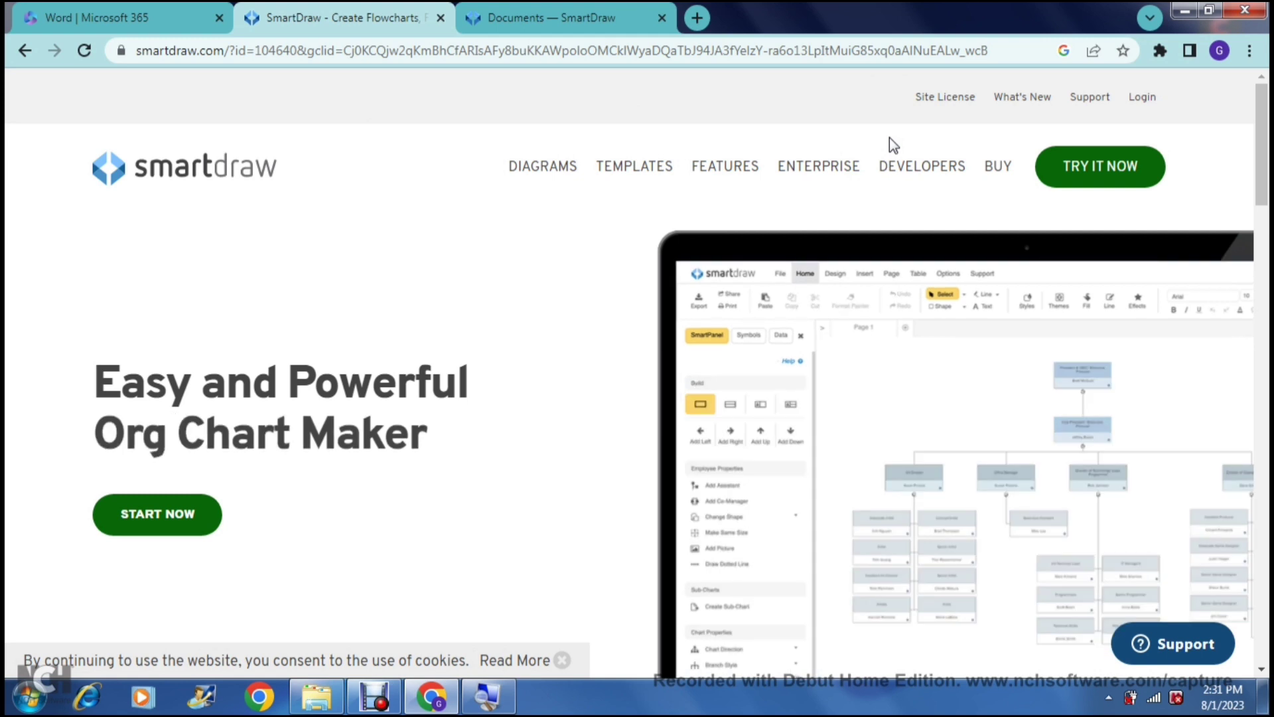
left_click(996, 174)
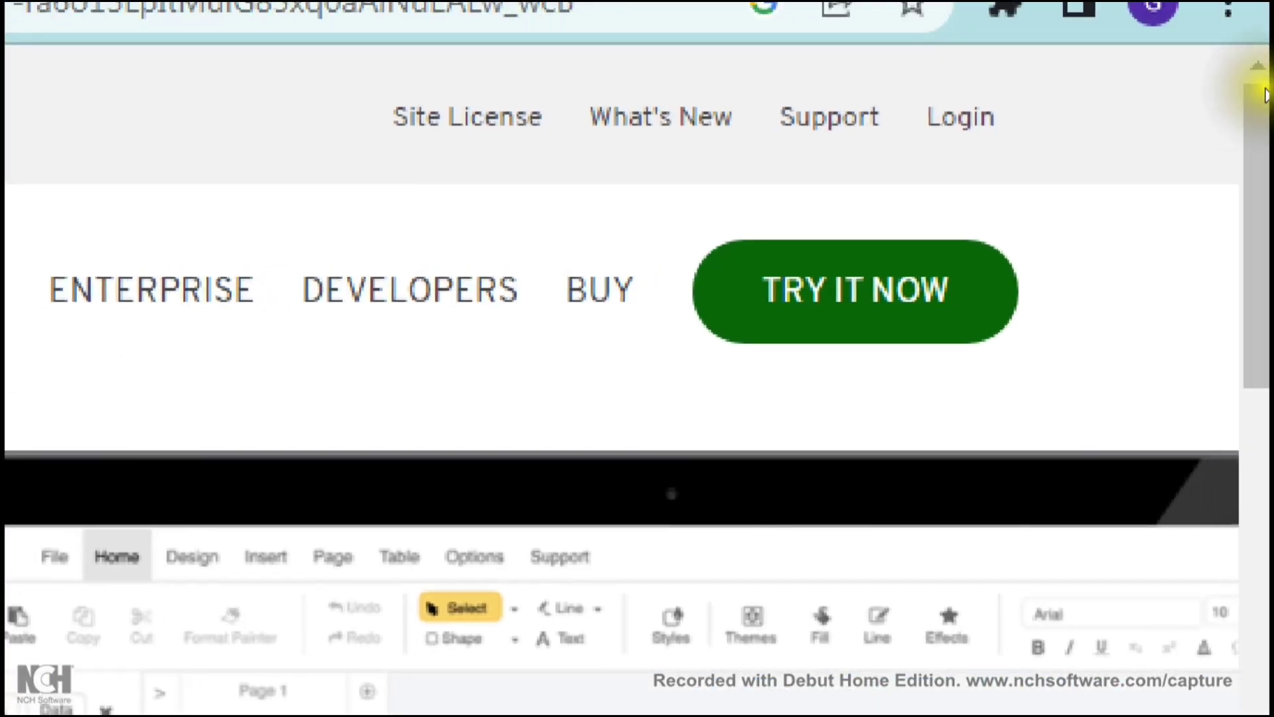
left_click(1259, 212)
left_click(1140, 134)
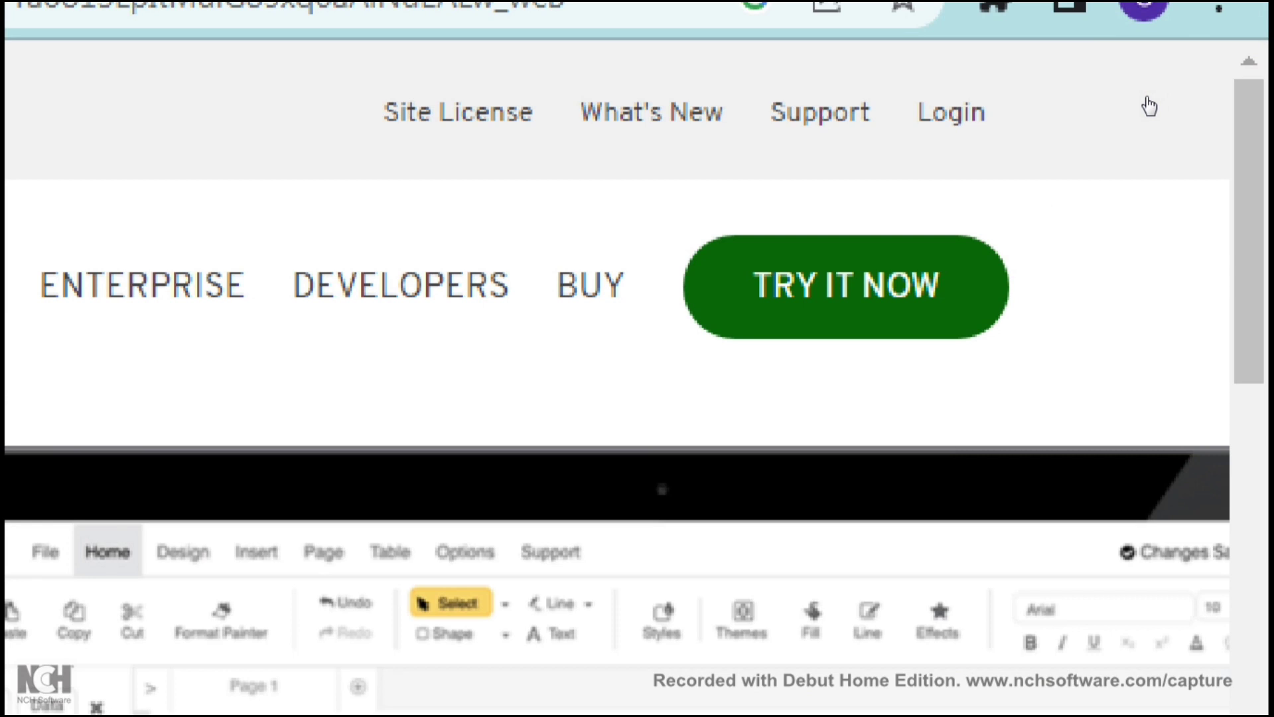
left_click(1104, 169)
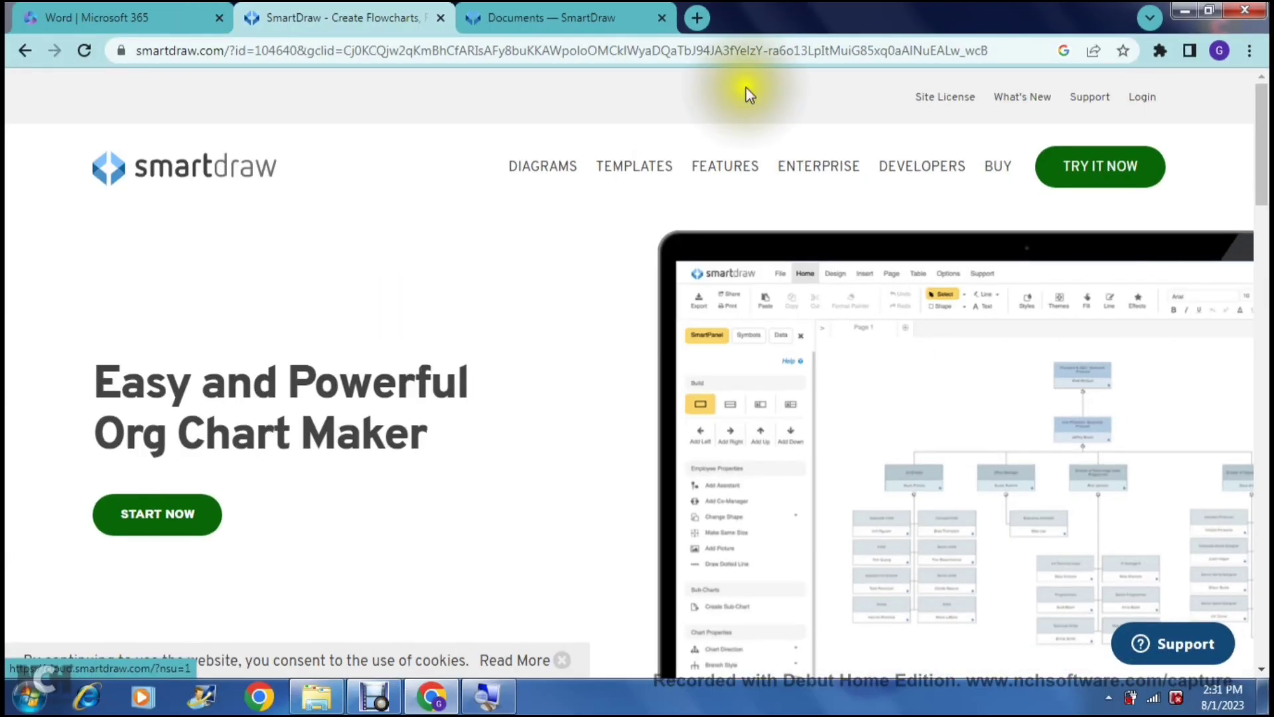
Switch to the SmartDraw documents page and show the Flowcharts category of new document templates
left_click(576, 10)
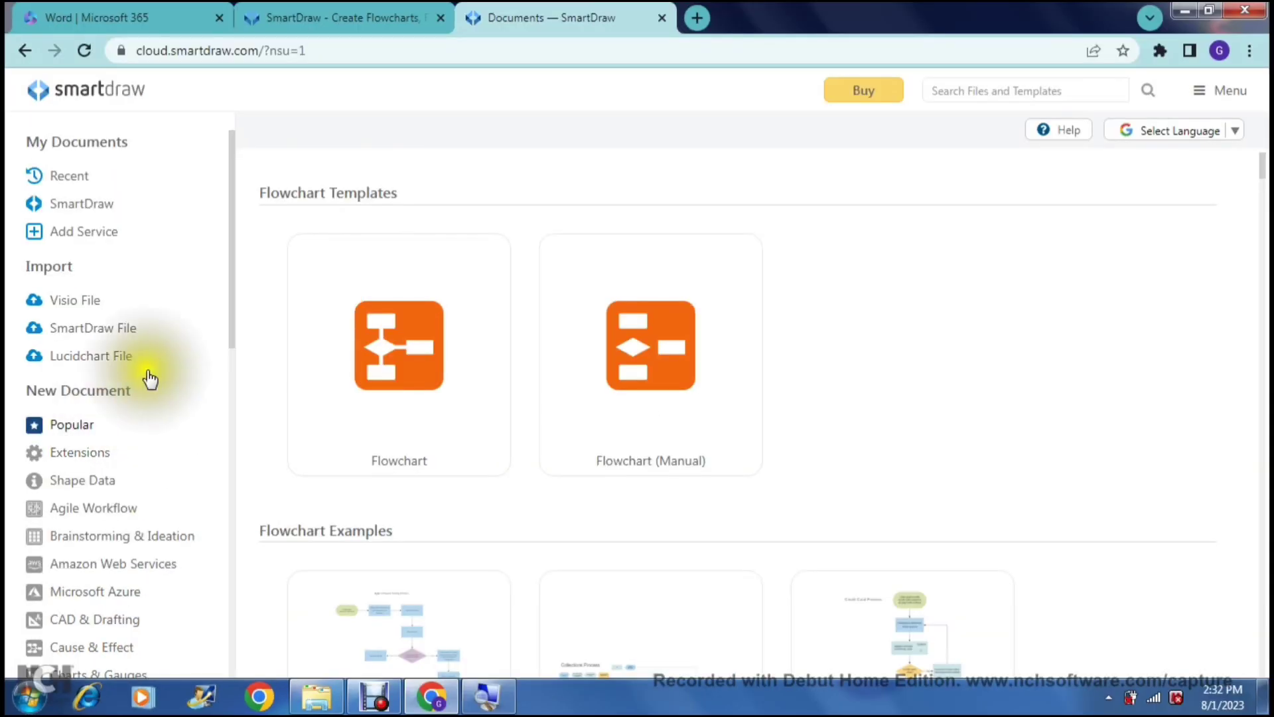
left_click_drag(234, 297, 229, 664)
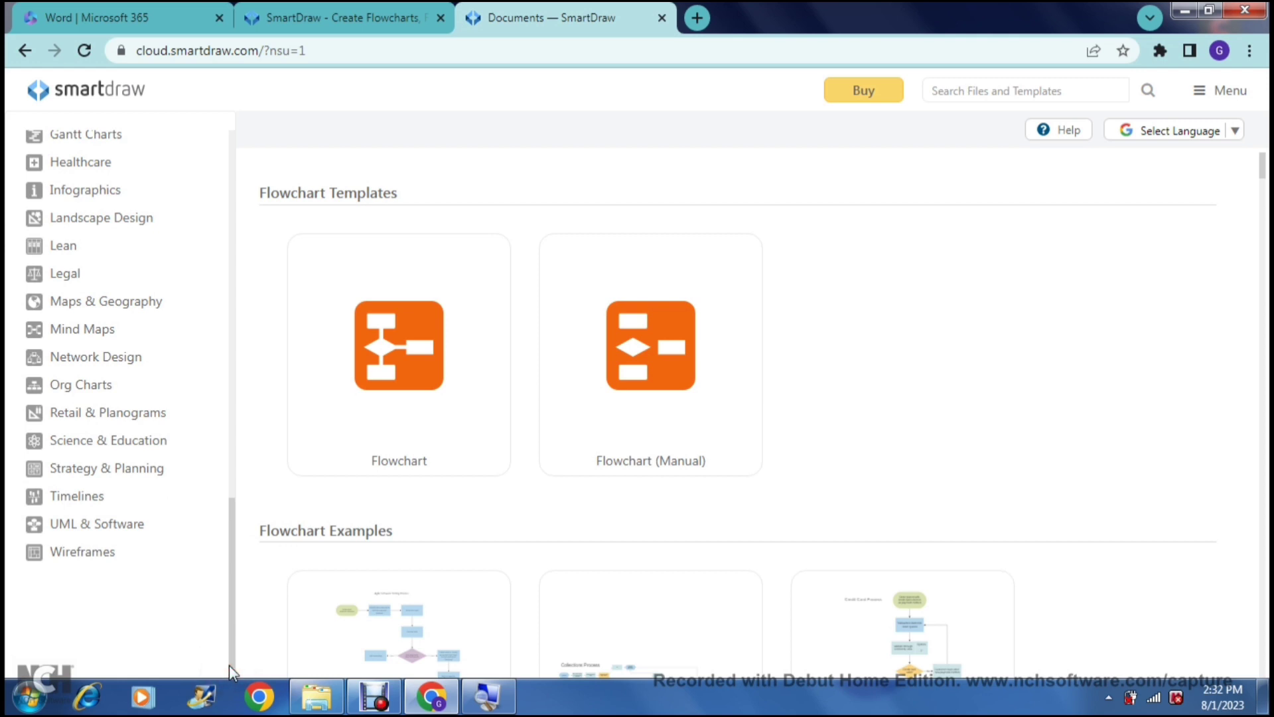
left_click_drag(232, 612, 233, 609)
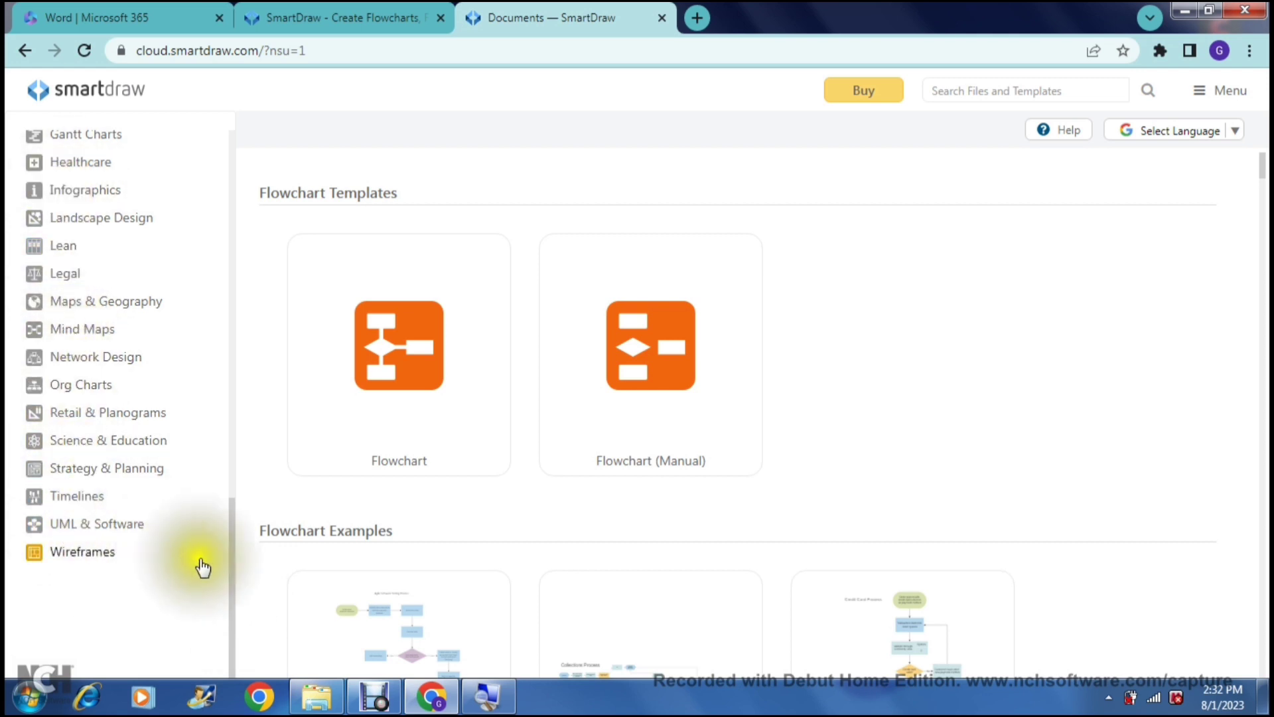
left_click_drag(236, 559, 237, 419)
left_click(156, 286)
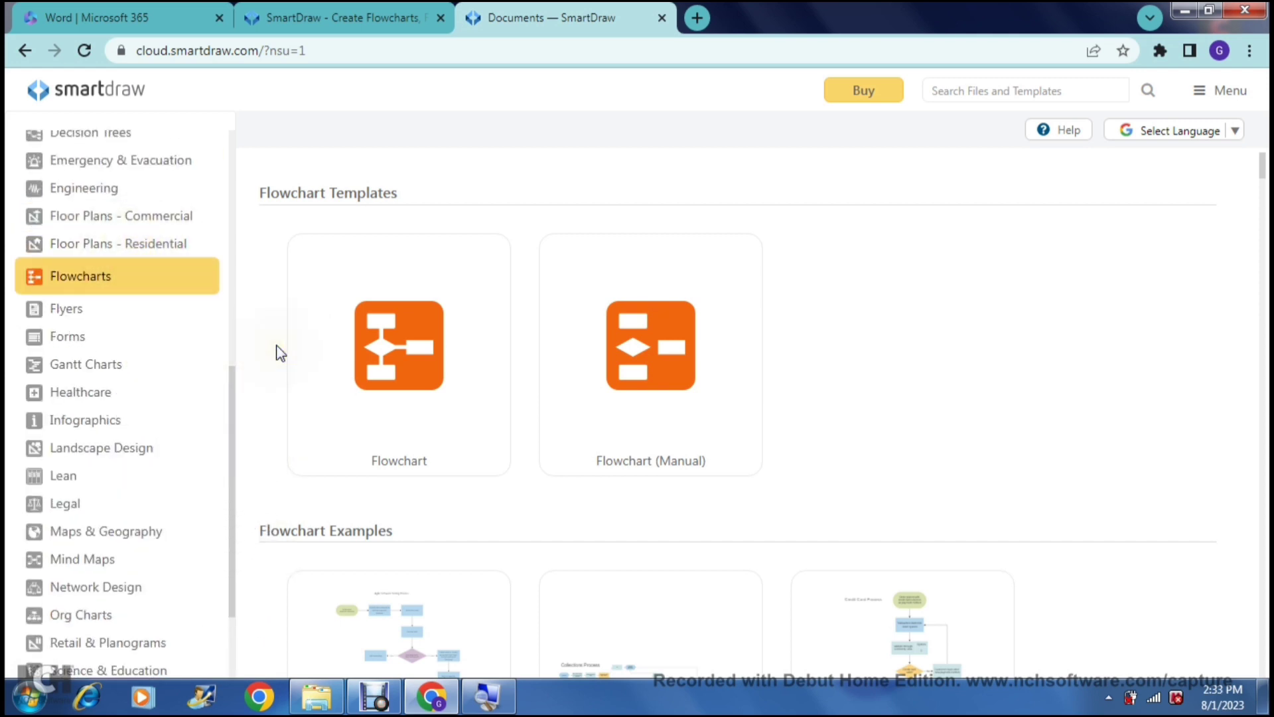
Open the basic Flowchart template as a new document
left_click(426, 398)
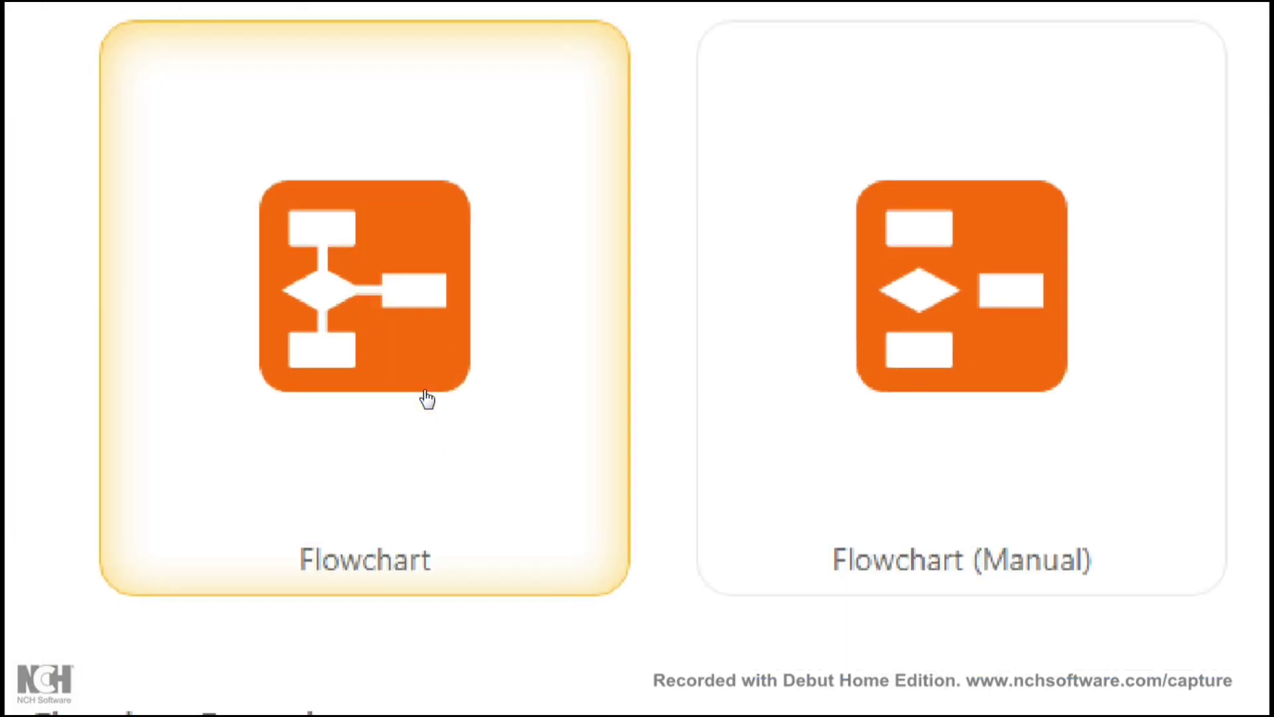
left_click(426, 393)
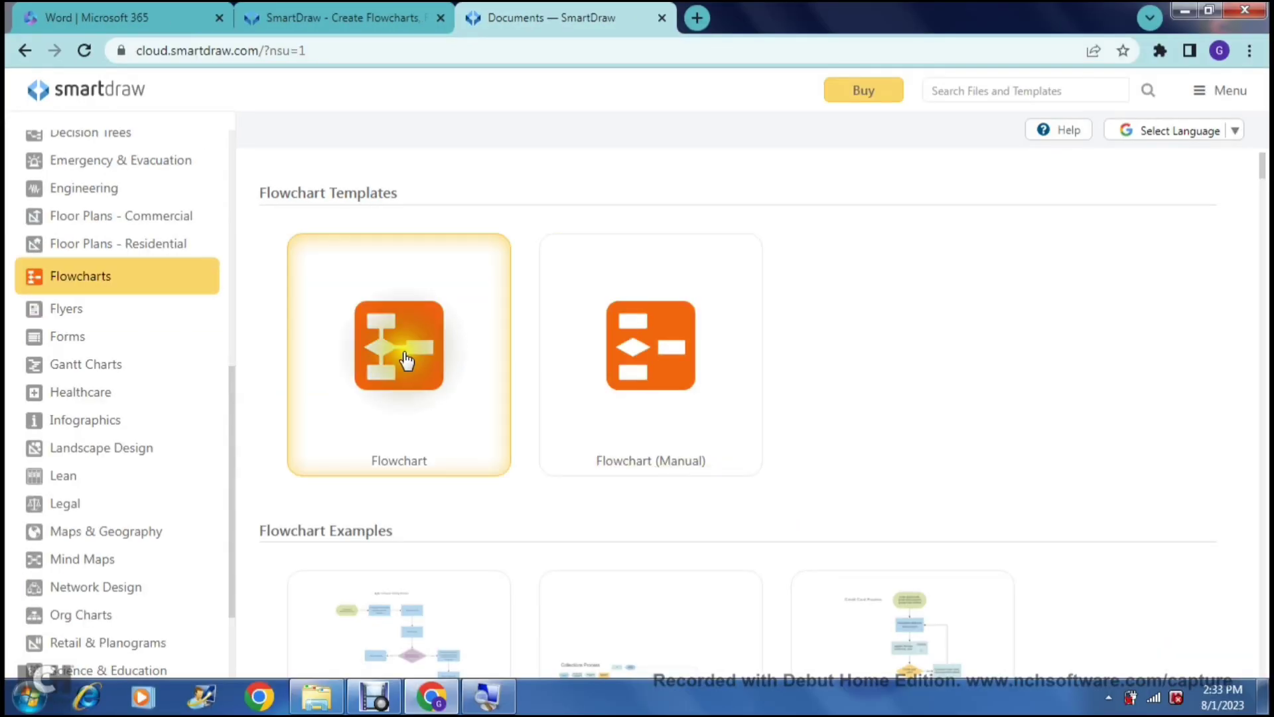
left_click(406, 360)
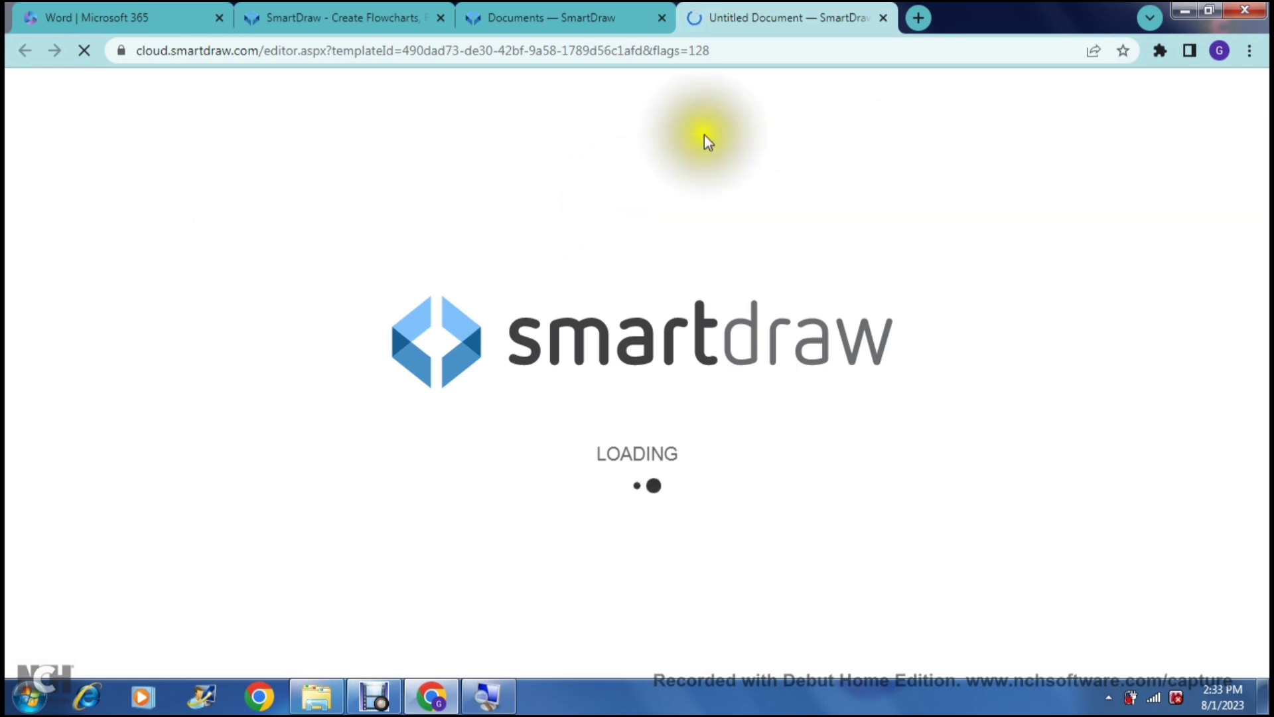
Return to the documents page and open the Vendor Payment Processing flowchart example as a new document
left_click(534, 14)
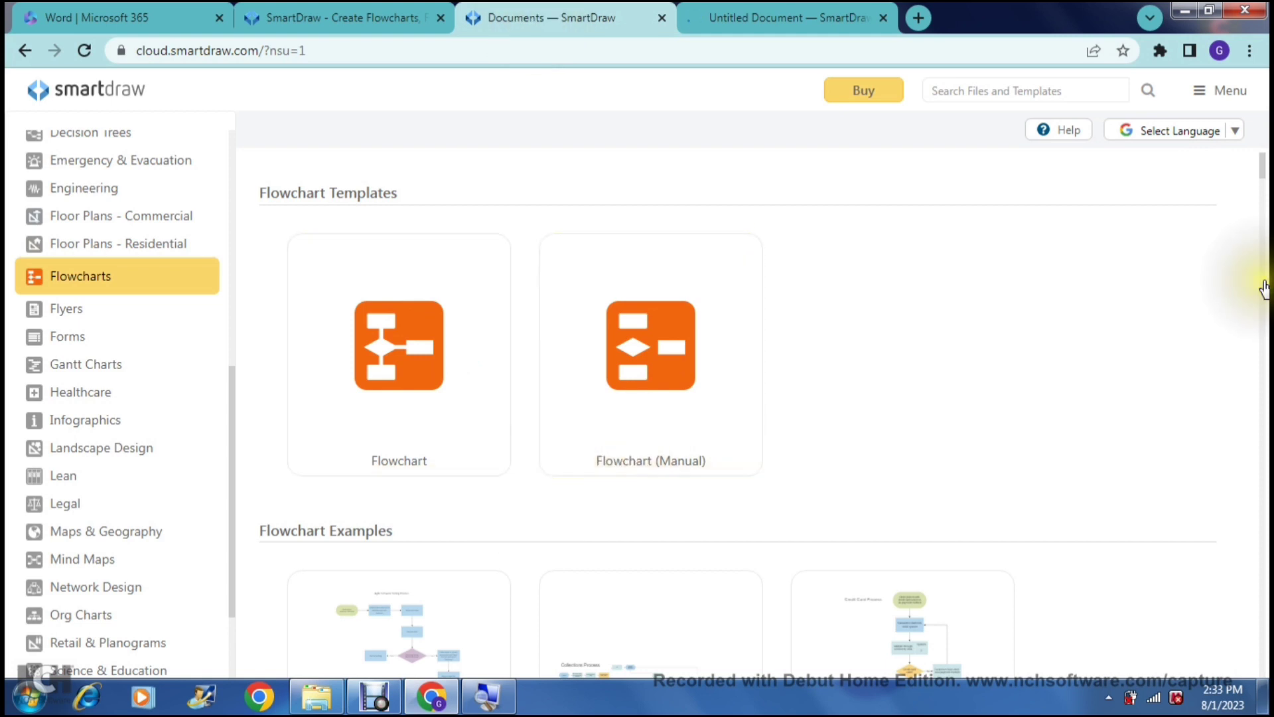
scroll(1263, 182, "down", 5)
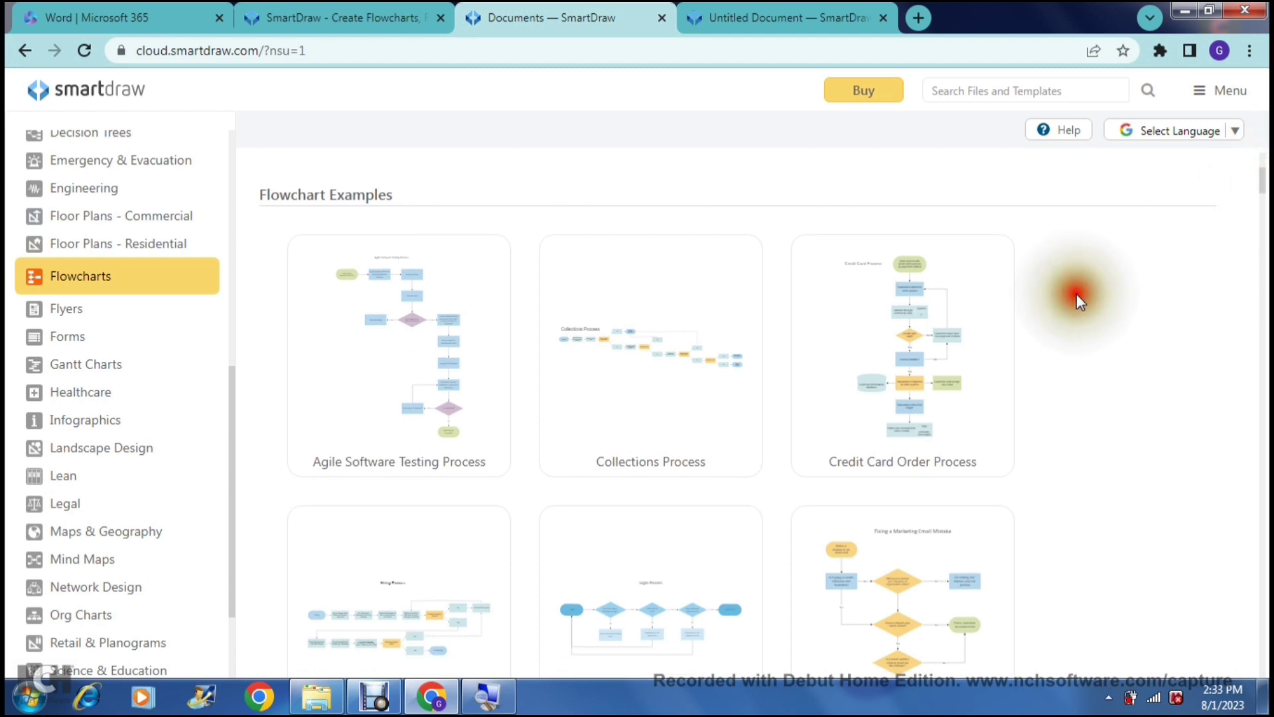
scroll(1076, 293, "down", 1)
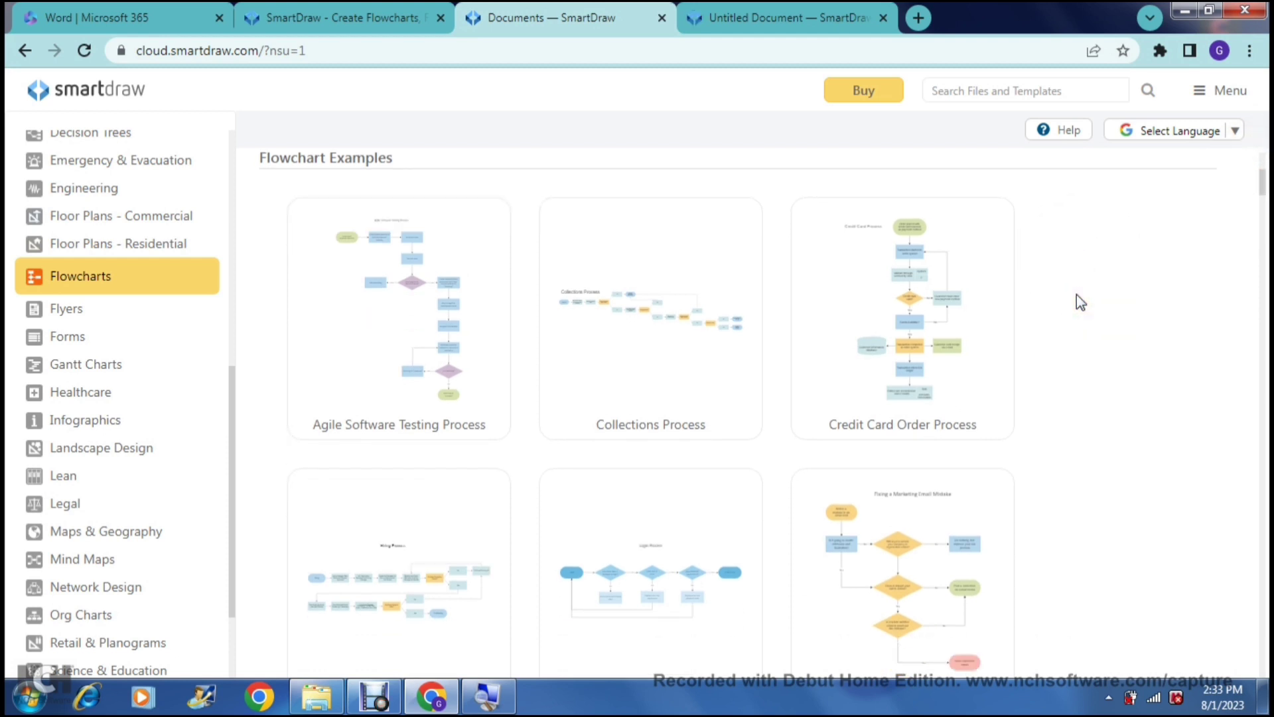
scroll(1078, 302, "down", 4)
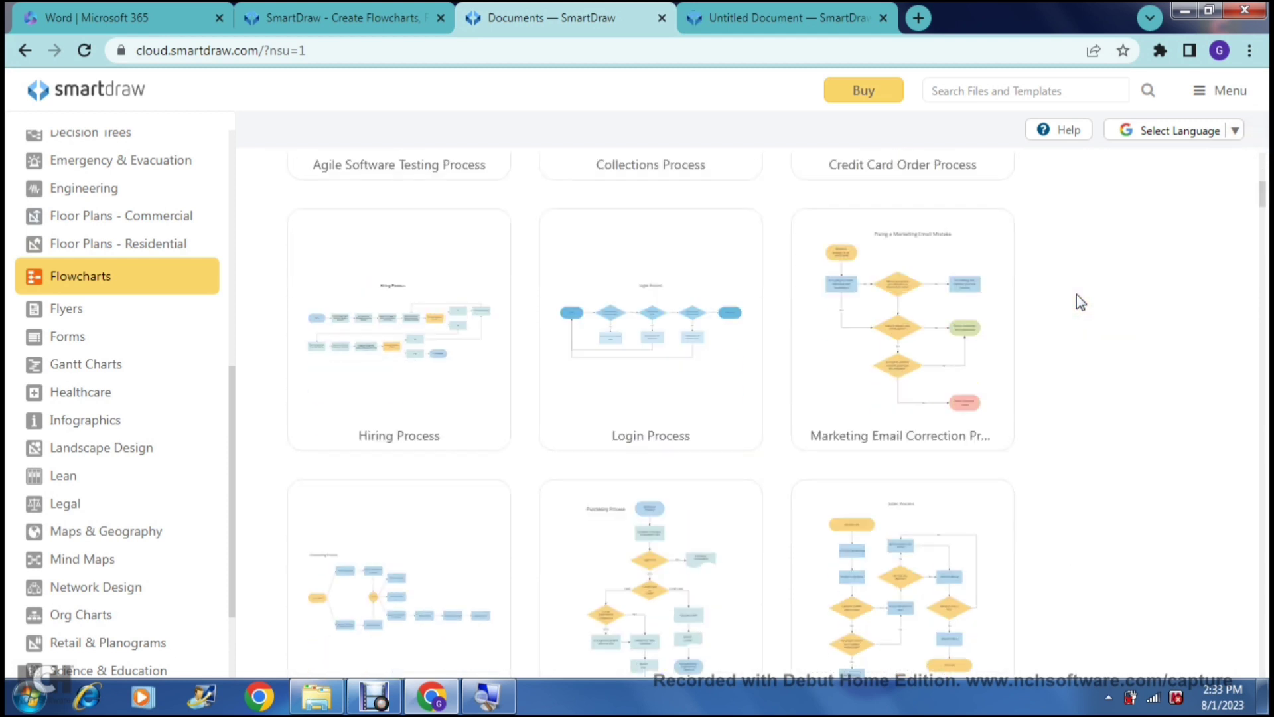
scroll(1076, 294, "down", 2)
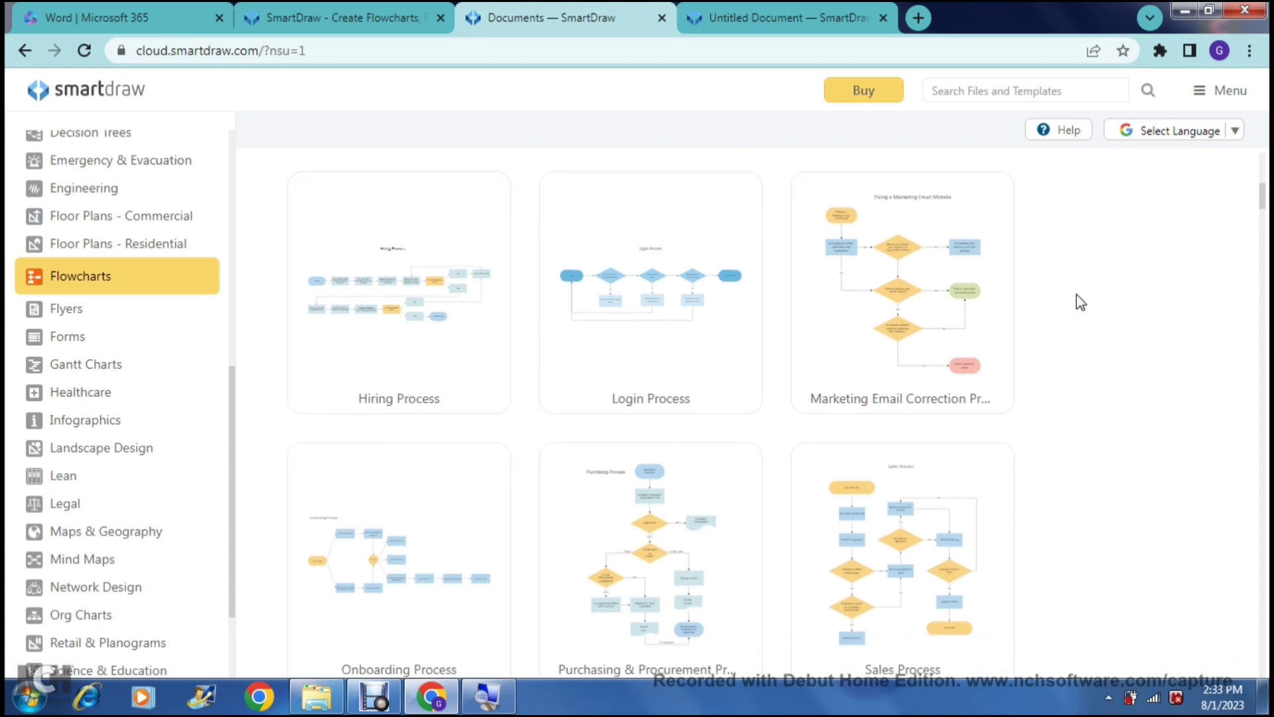
scroll(1078, 302, "down", 7)
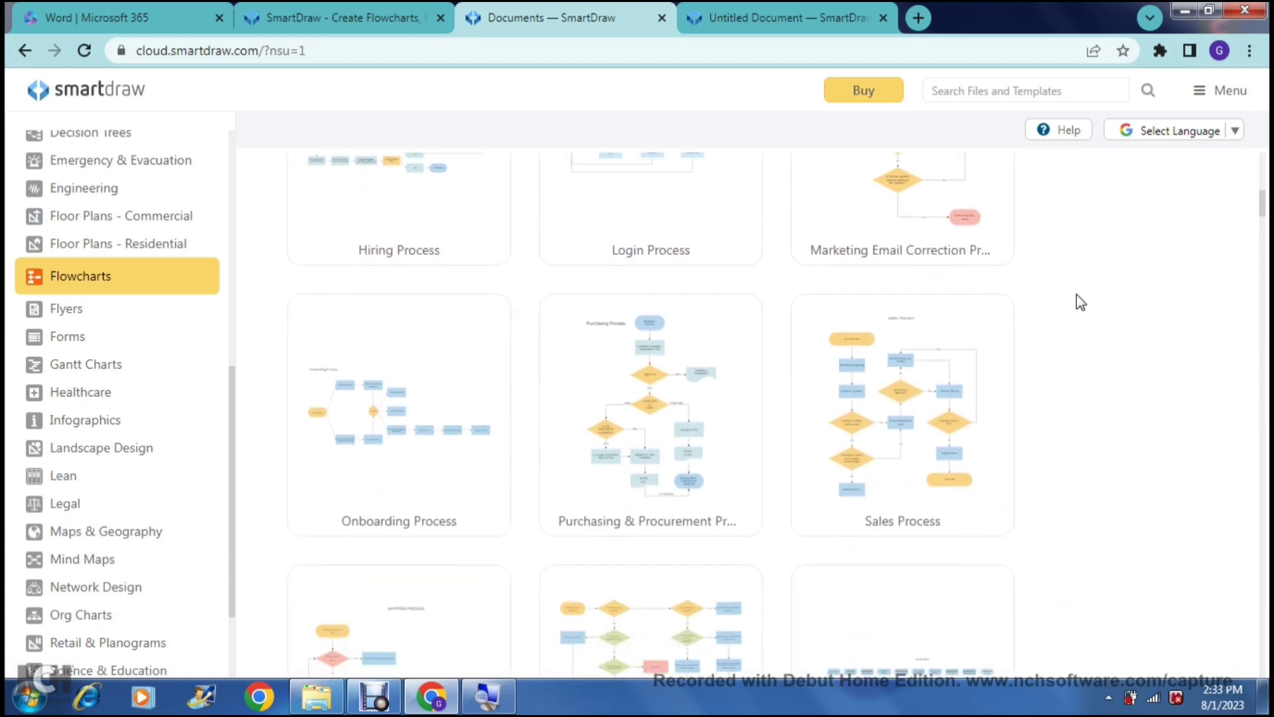
scroll(1078, 302, "down", 2)
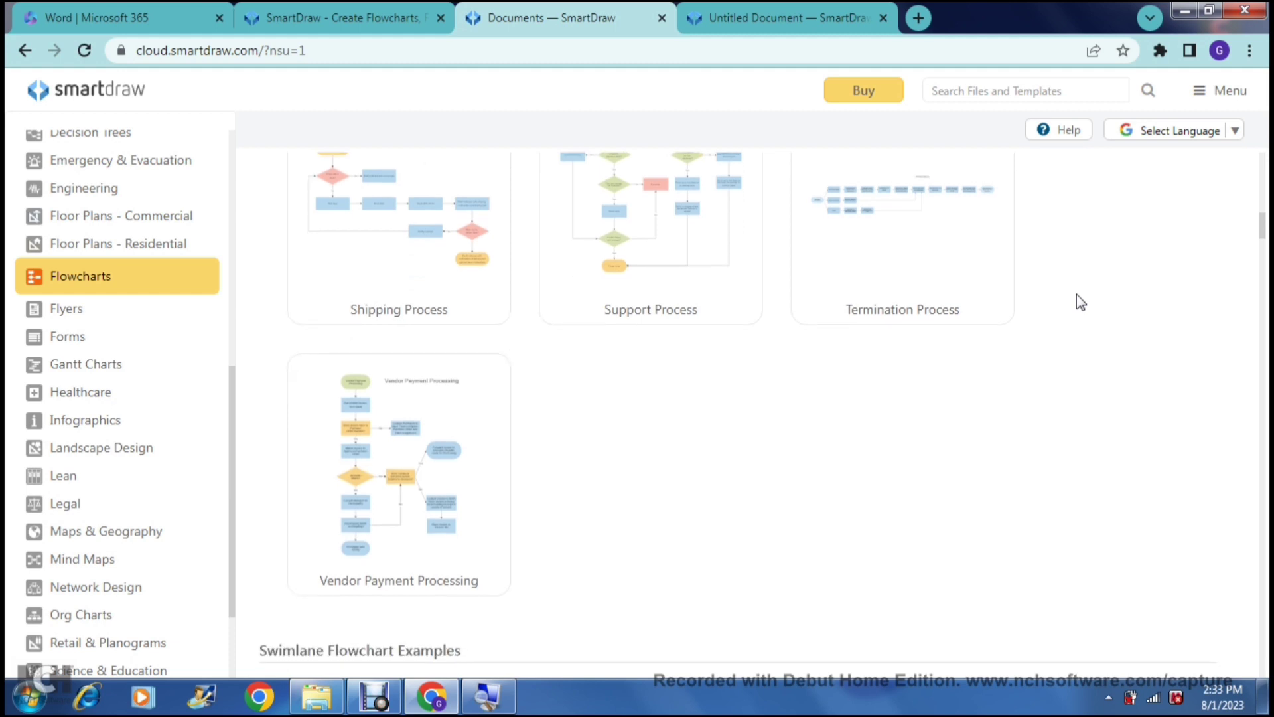
scroll(1076, 301, "down", 2)
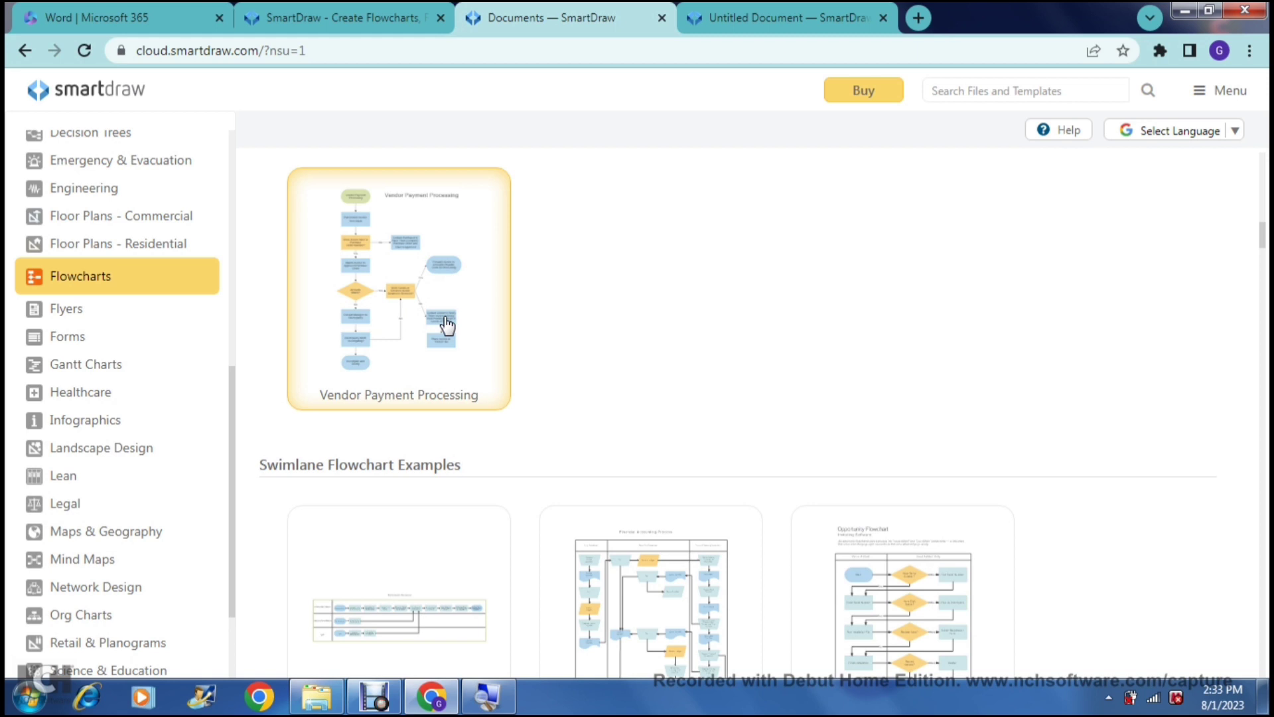
left_click(447, 324)
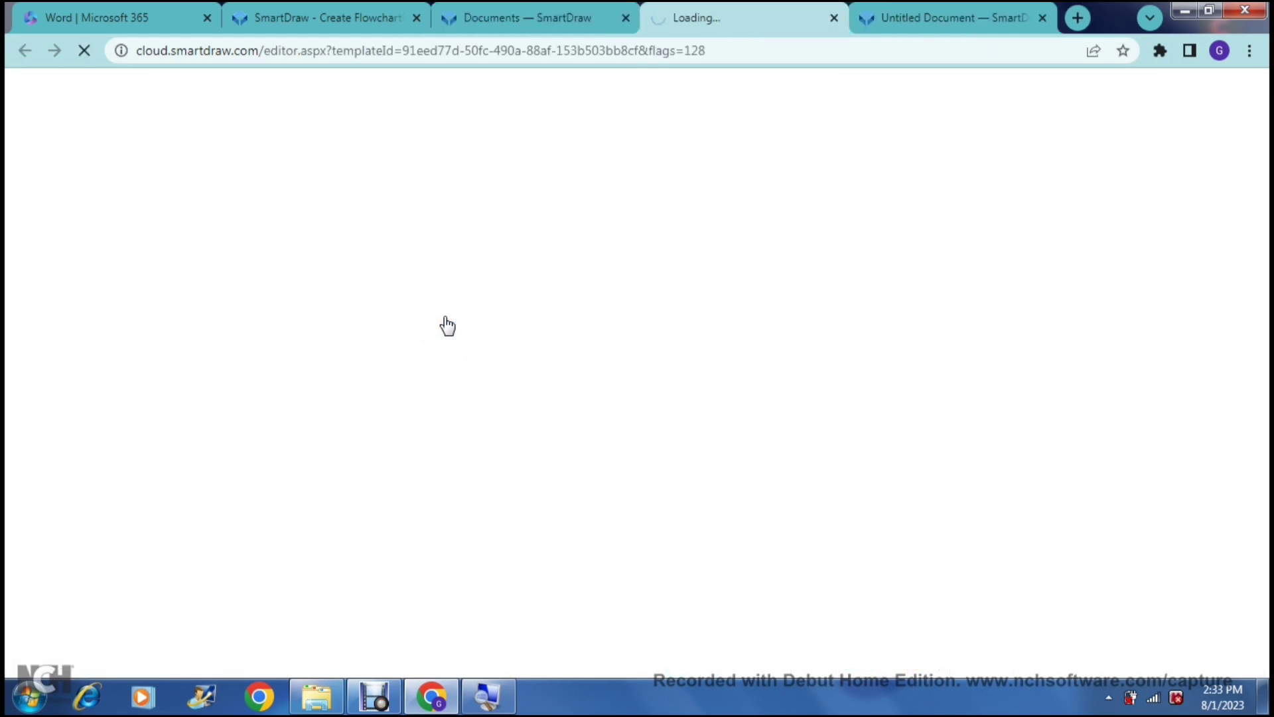
left_click(651, 252)
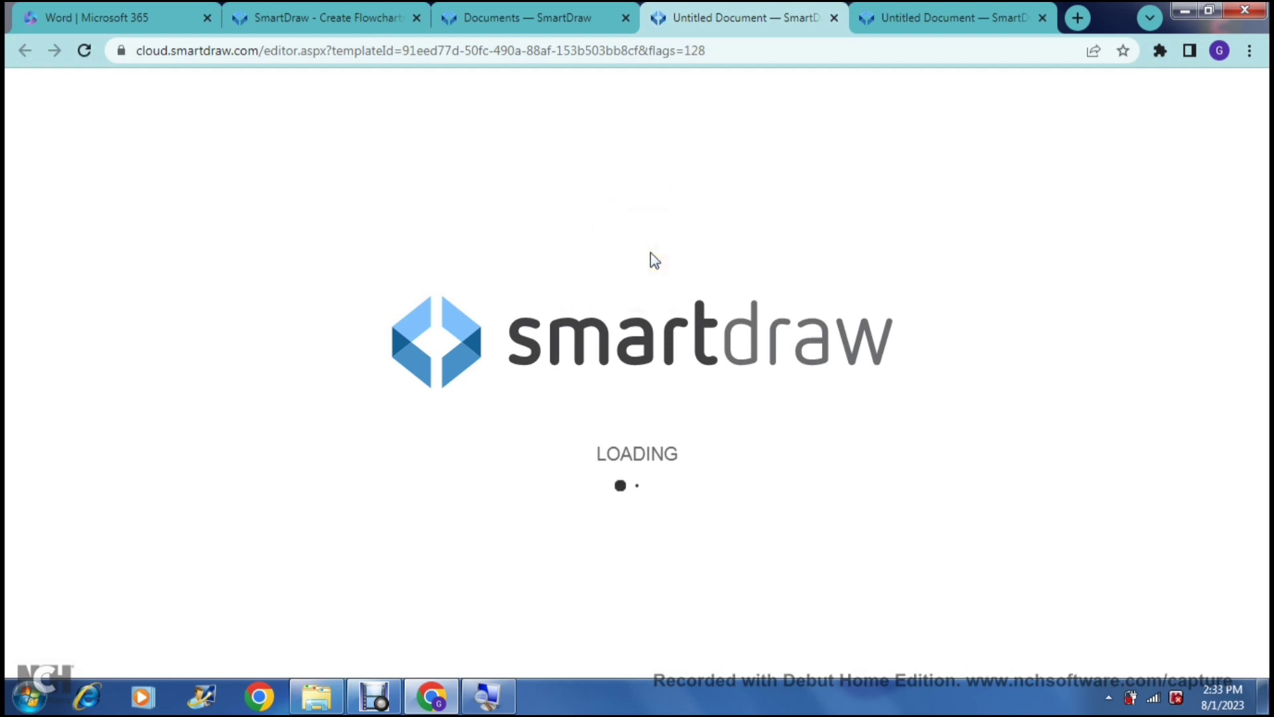
left_click(462, 333)
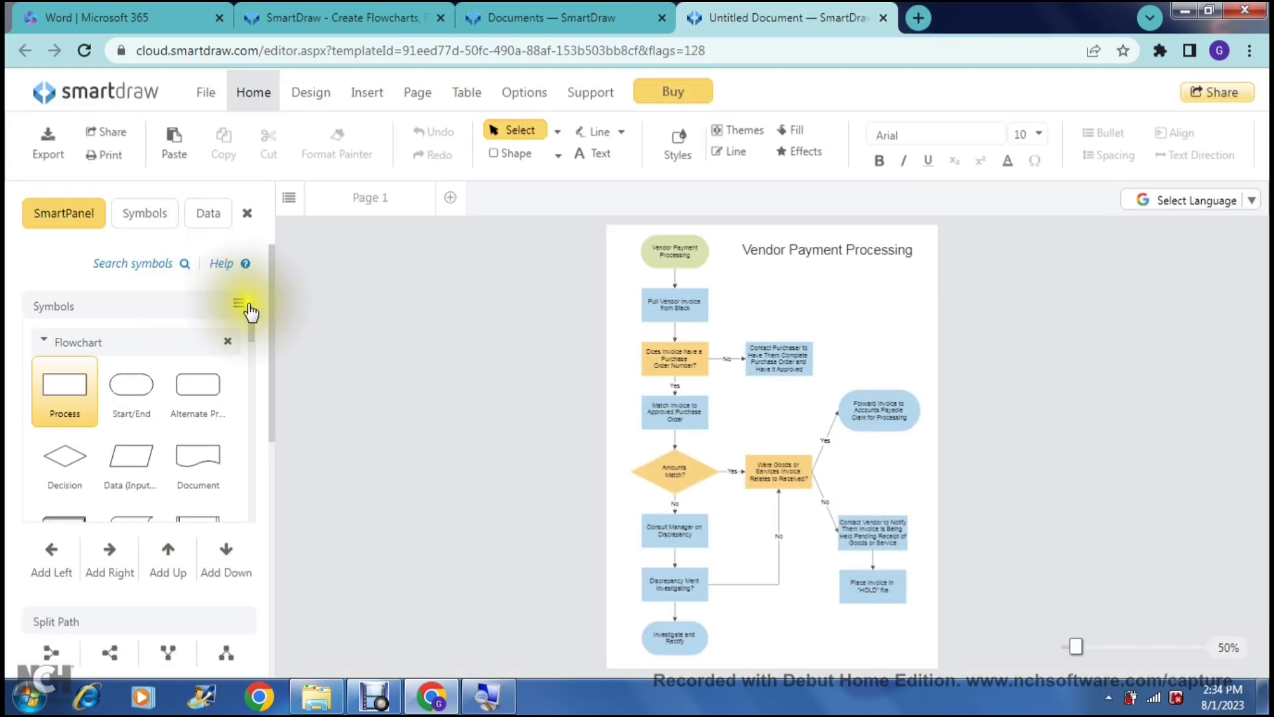
Examine the flowchart symbol library, the swim lane and style options, and the shapes of the Vendor Payment Processing diagram
left_click_drag(271, 315, 269, 344)
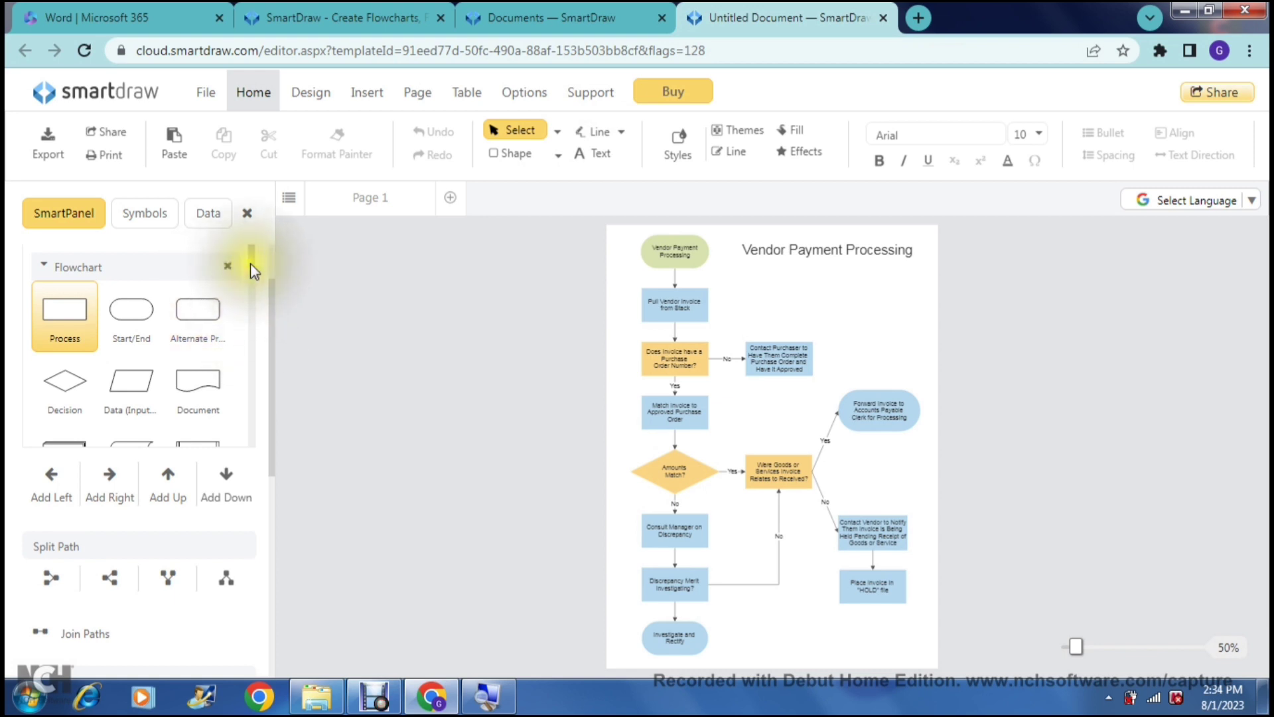
scroll(250, 276, "down", 2)
scroll(250, 276, "down", 5)
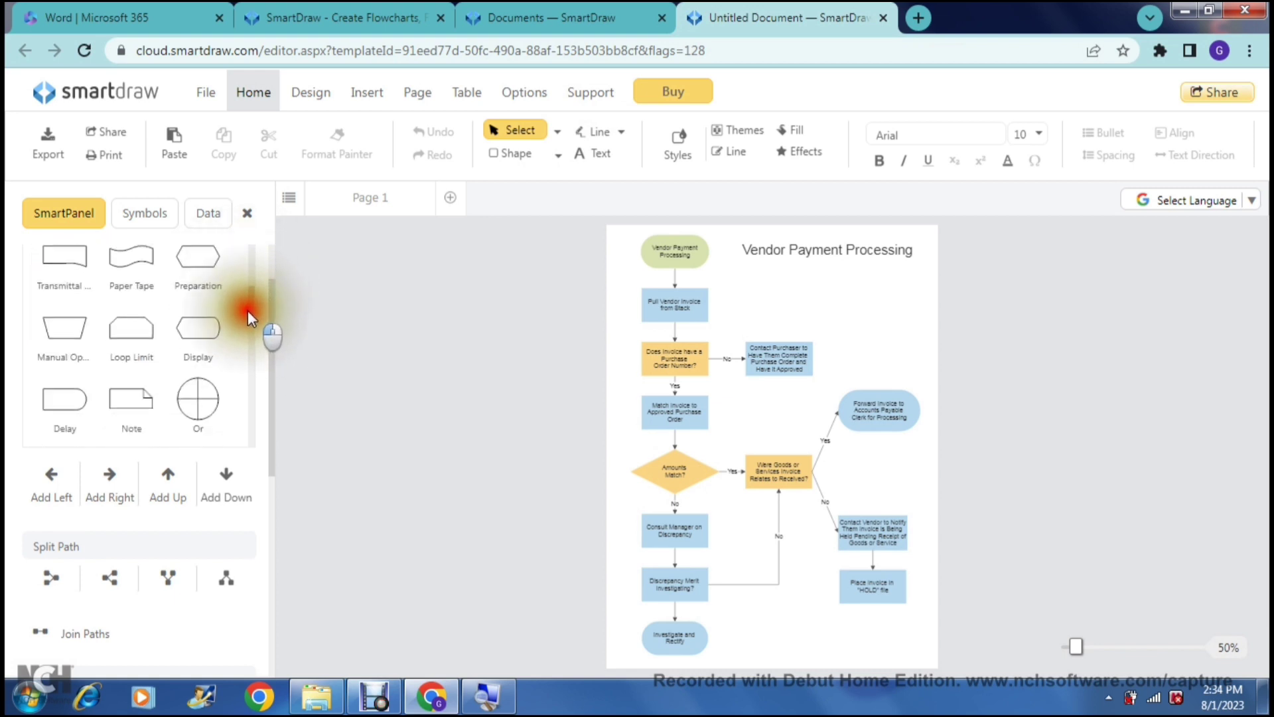
left_click_drag(245, 345, 242, 448)
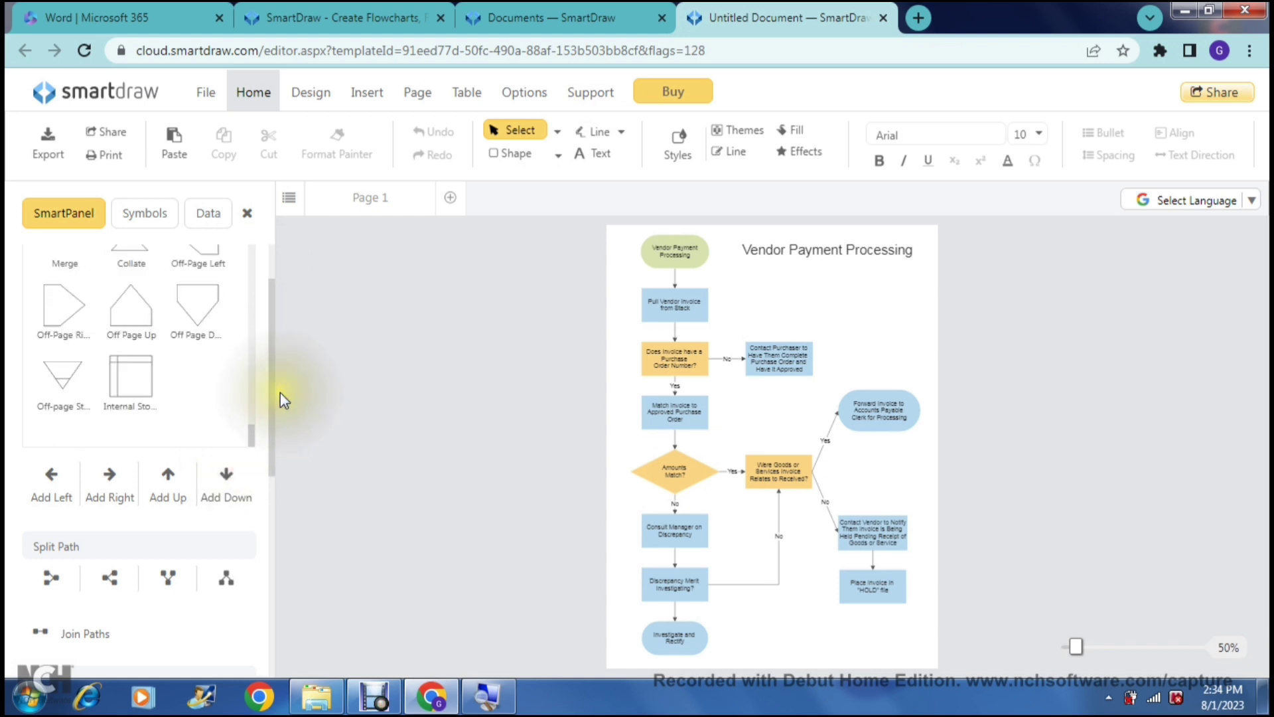
left_click_drag(272, 392, 261, 610)
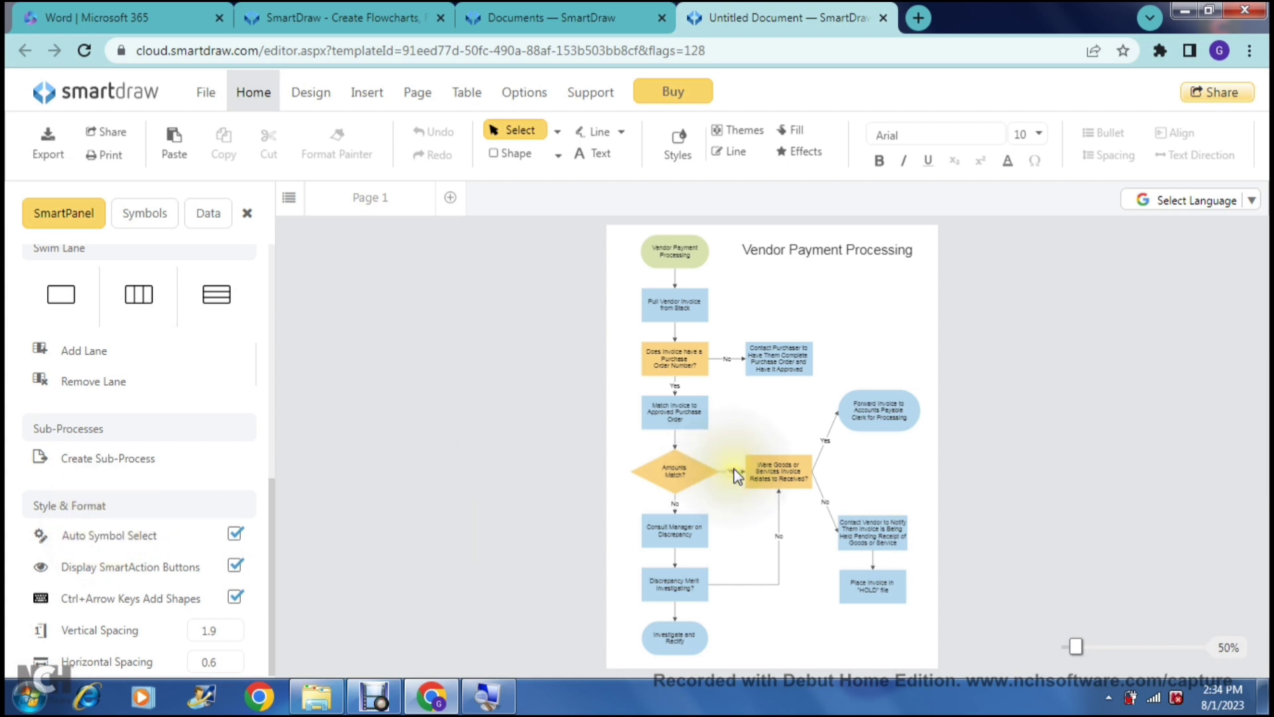
left_click(871, 516)
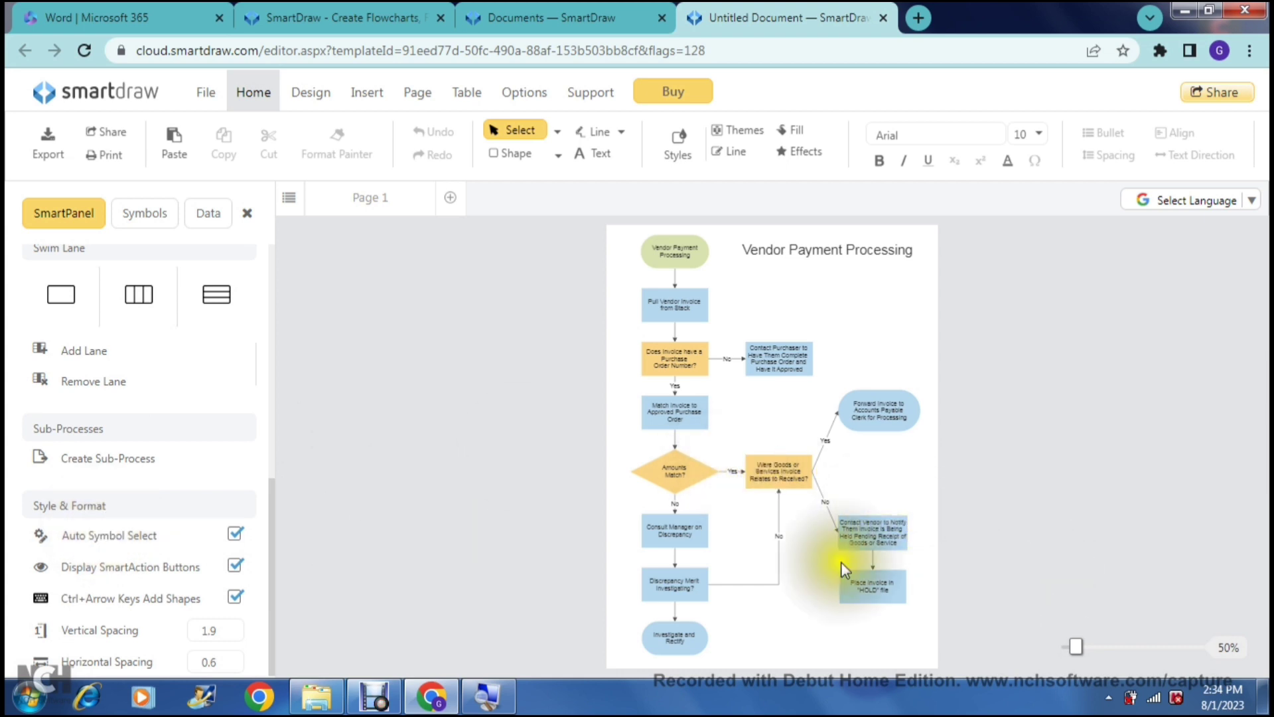
left_click(889, 594)
left_click(1101, 567)
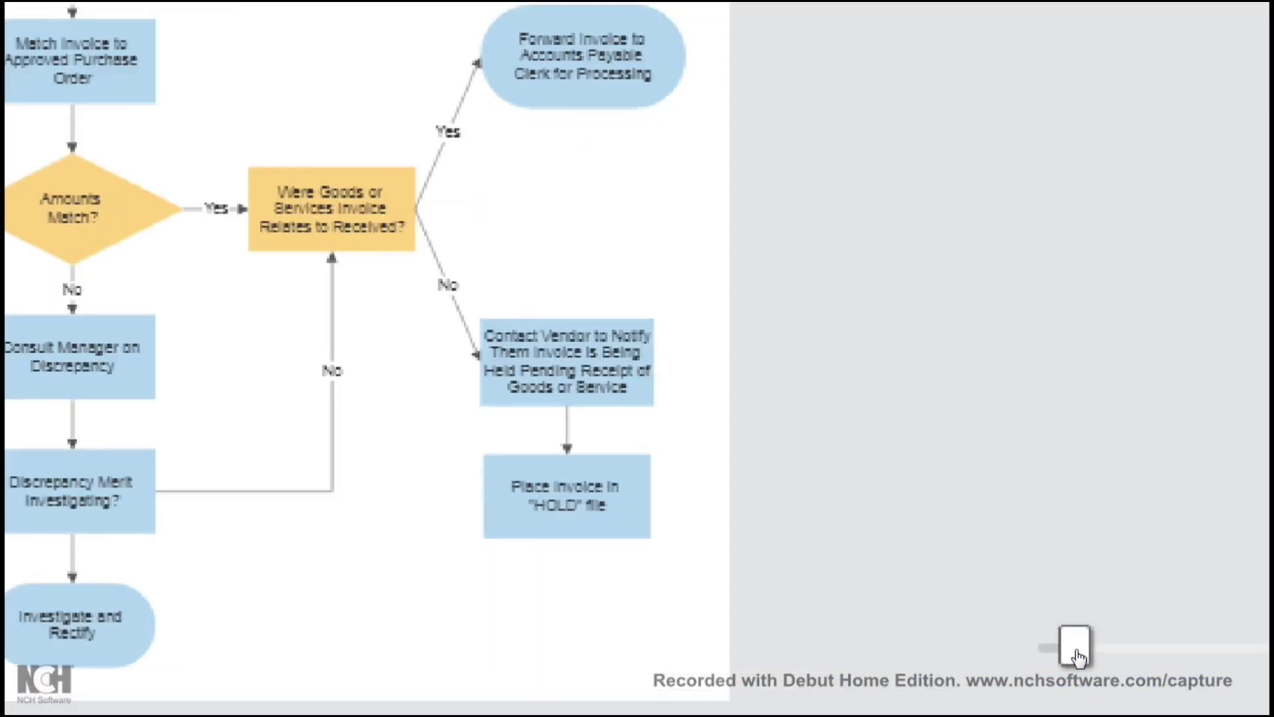
Shorten the green start shape's text to "Vendor Payment" and dismiss the save notification
left_click_drag(1076, 657, 1107, 661)
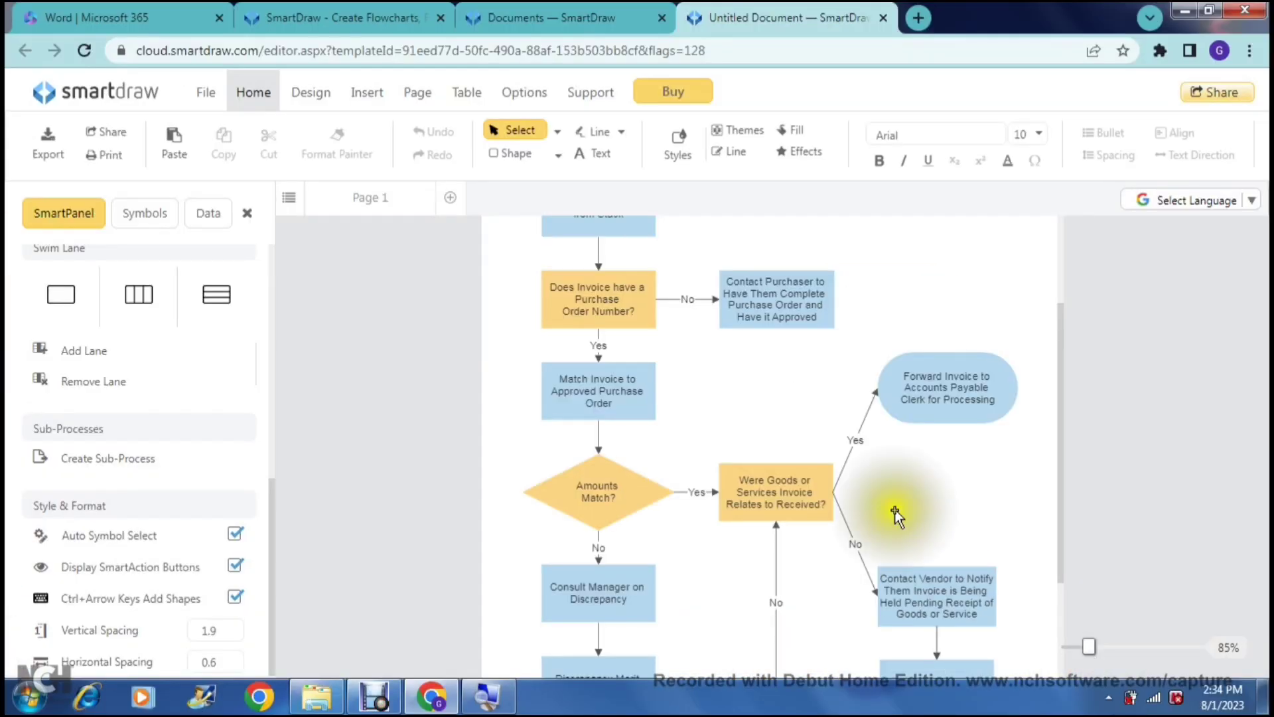
mouse_move(954, 428)
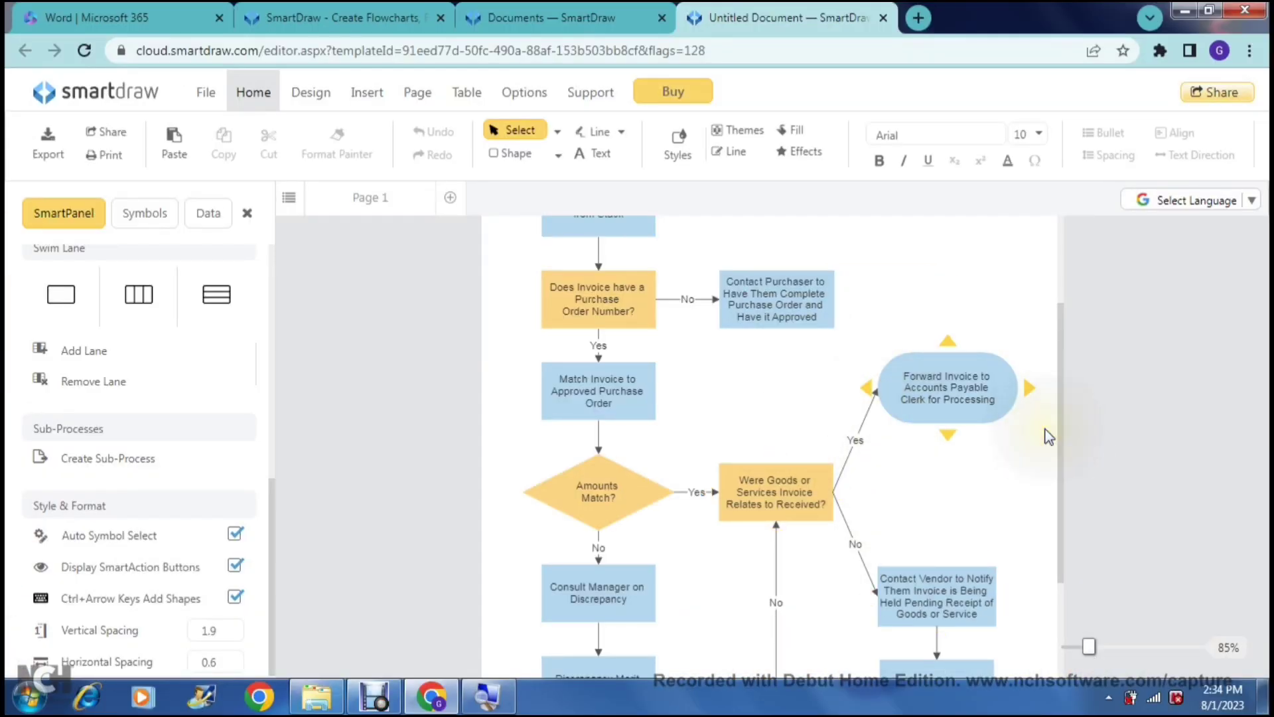
left_click_drag(1060, 435, 1061, 340)
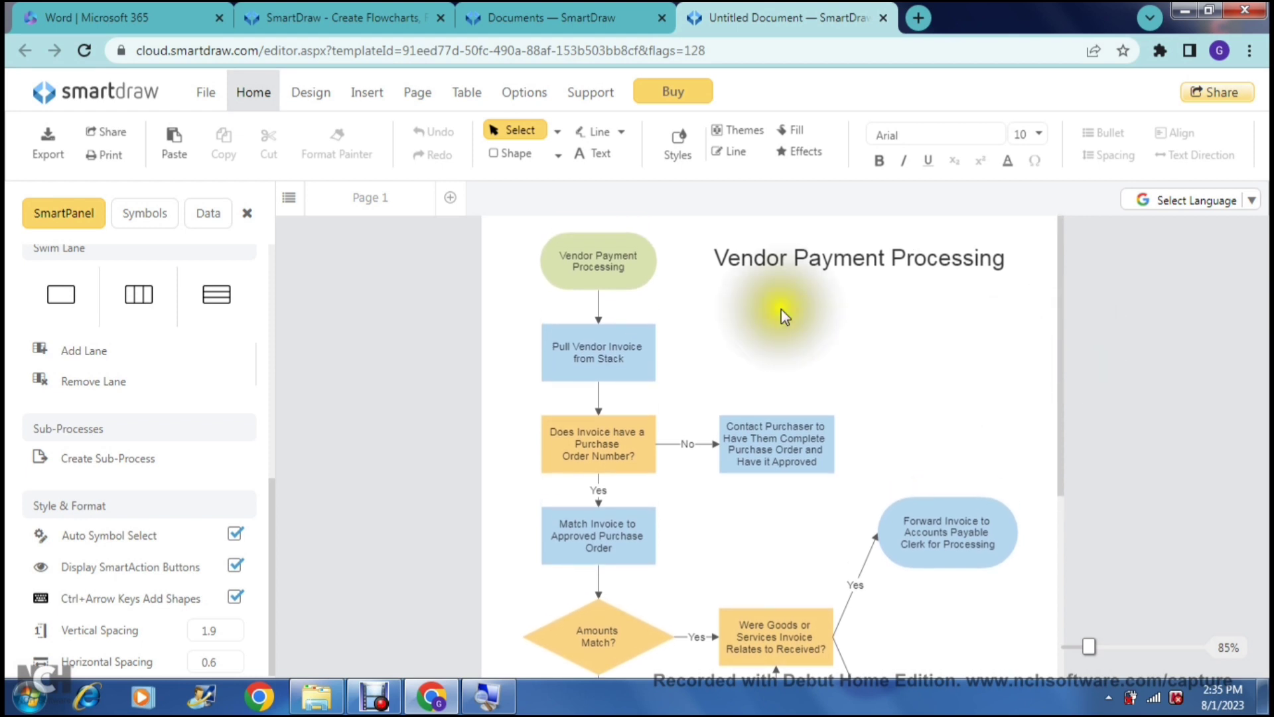
mouse_move(579, 269)
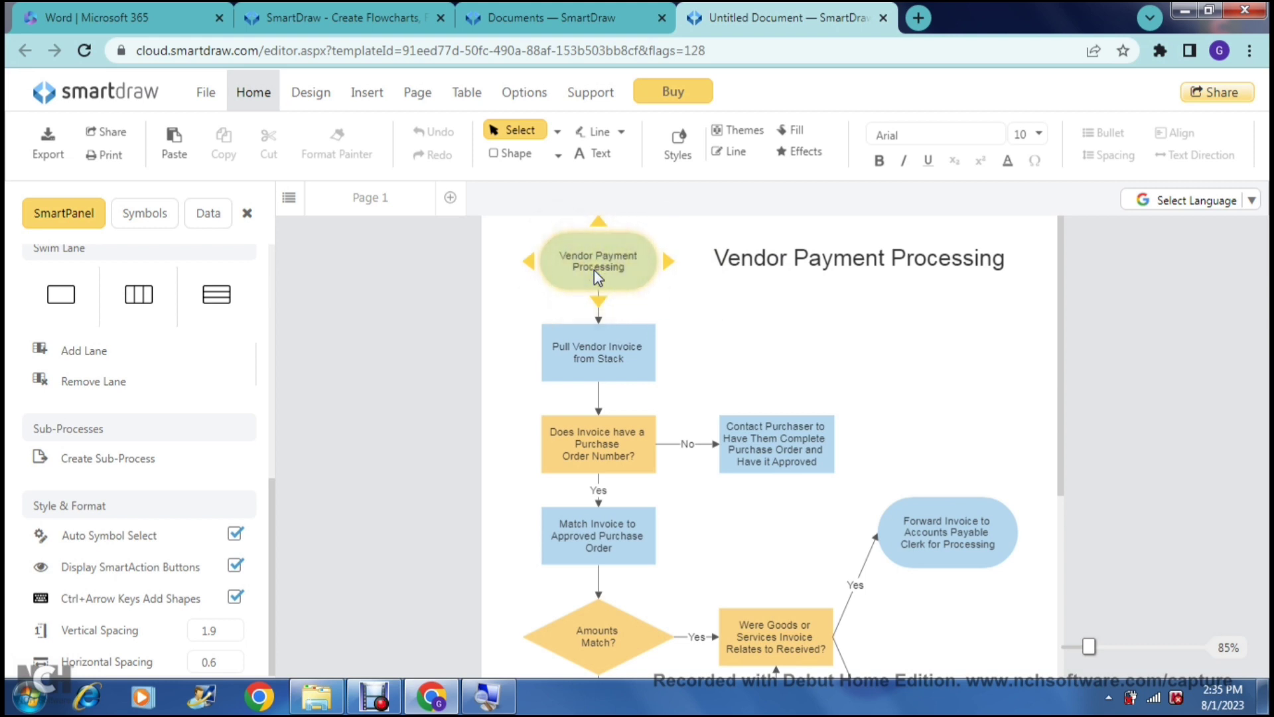
left_click(595, 269)
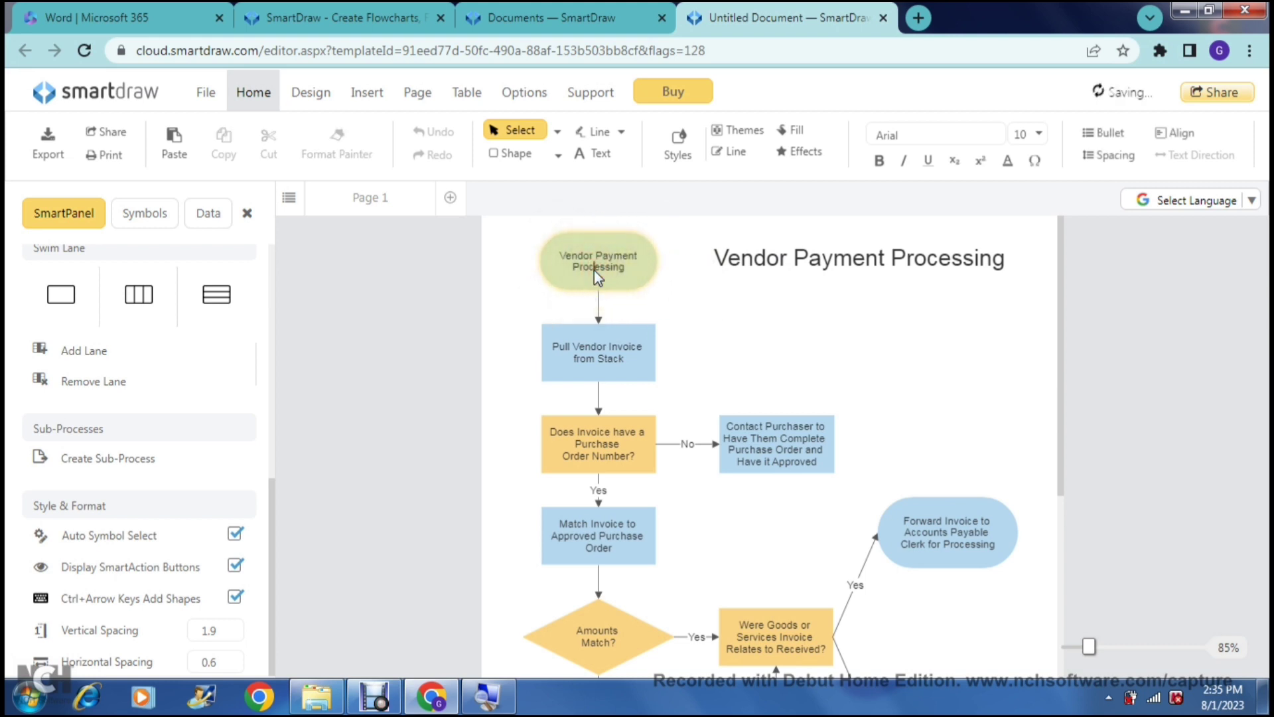
left_click(594, 269)
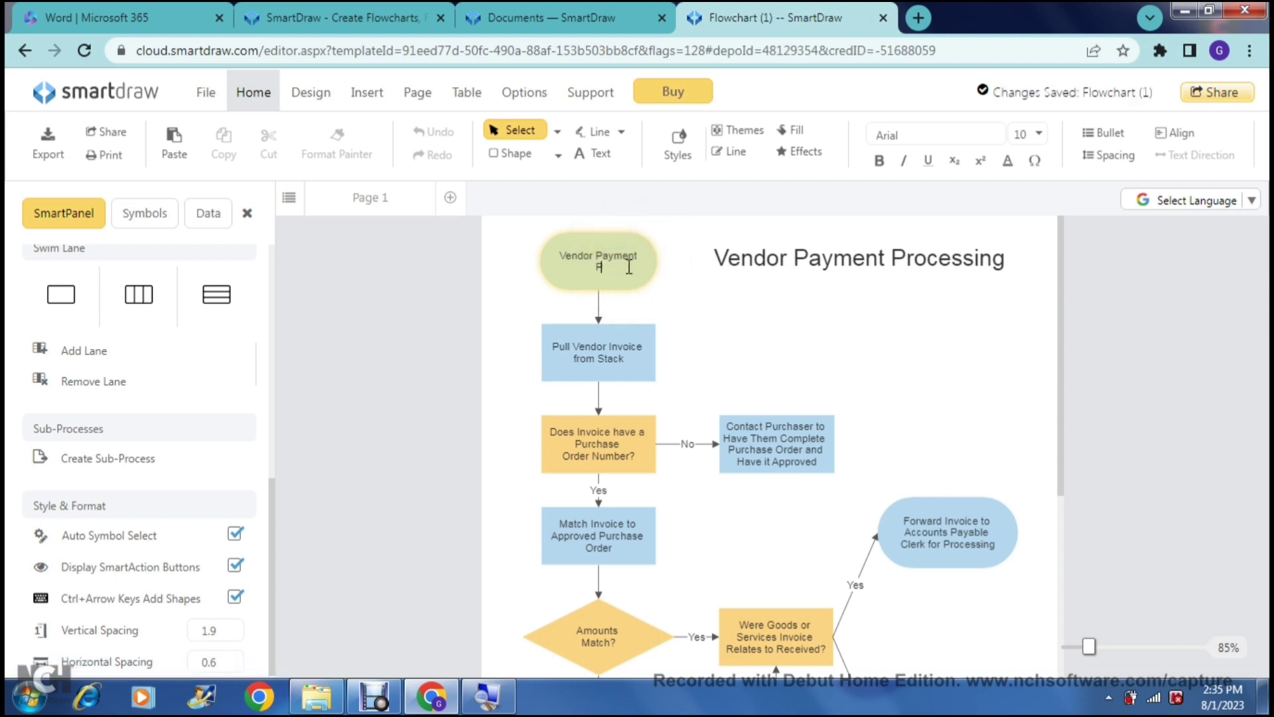
left_click(751, 204)
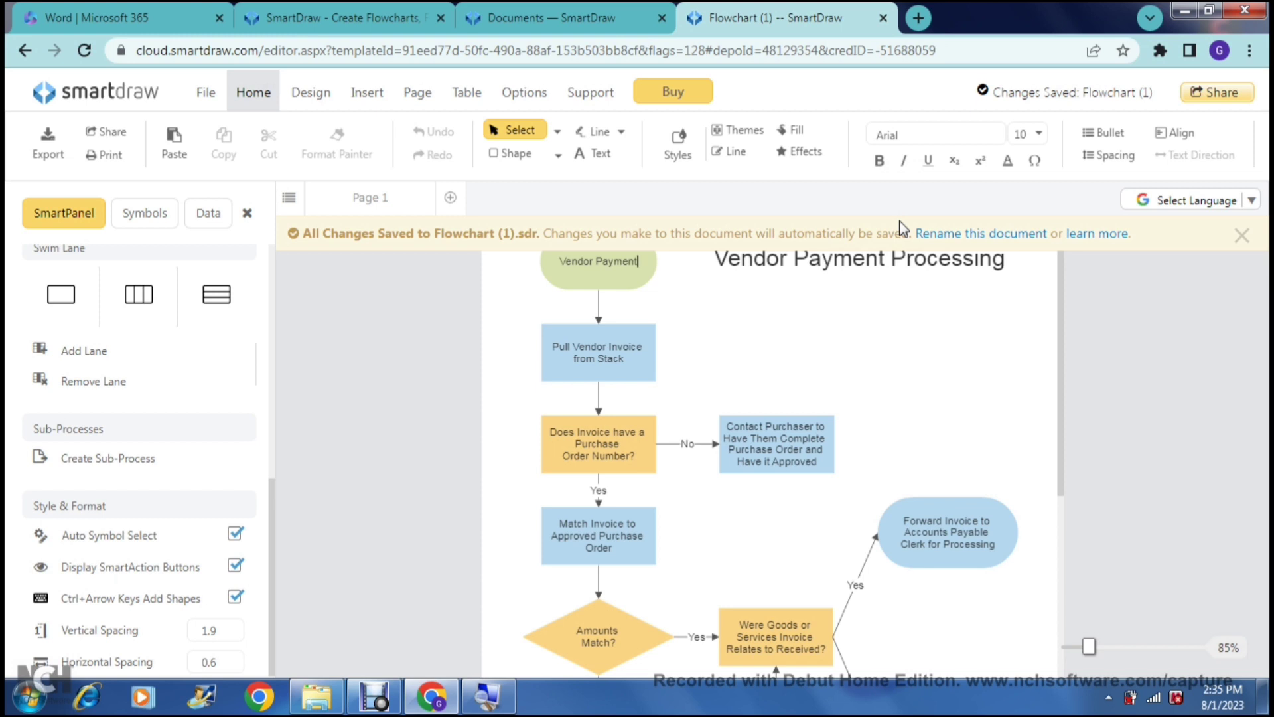
left_click(1241, 236)
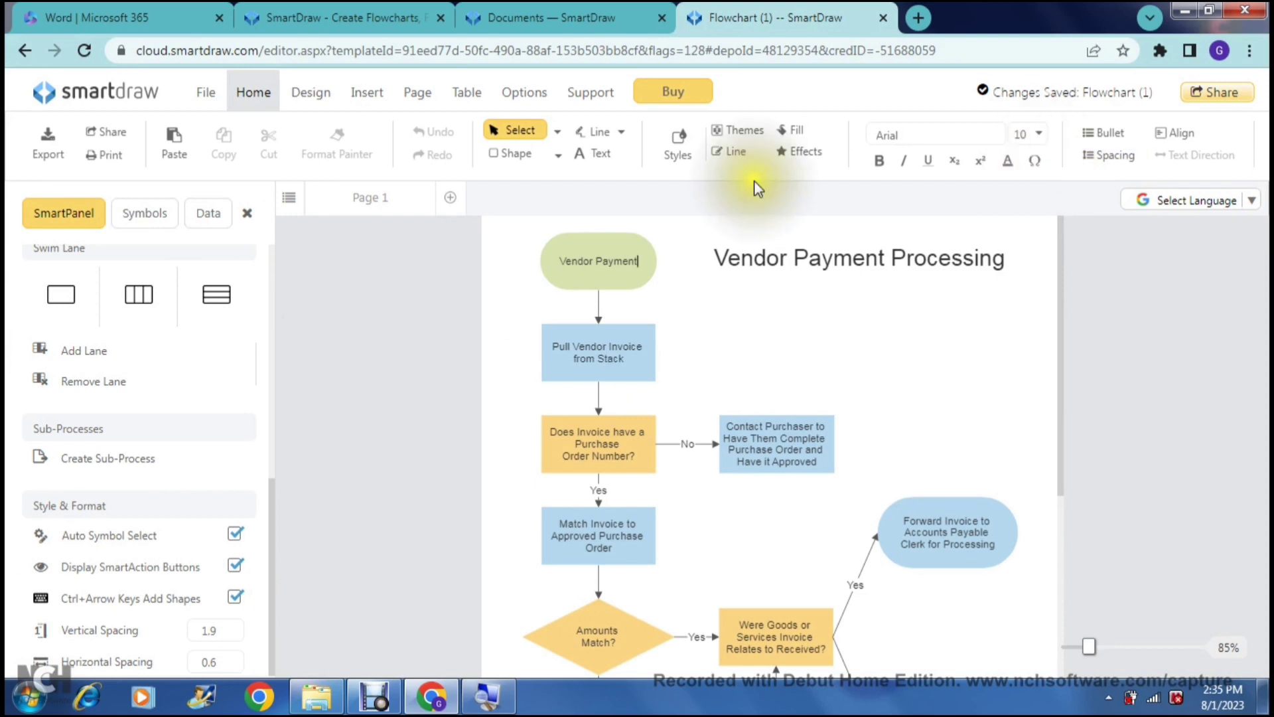
Add a line break after "Vendor Payment" in the green start shape and add a connected blue rectangle to its right
double_click(649, 274)
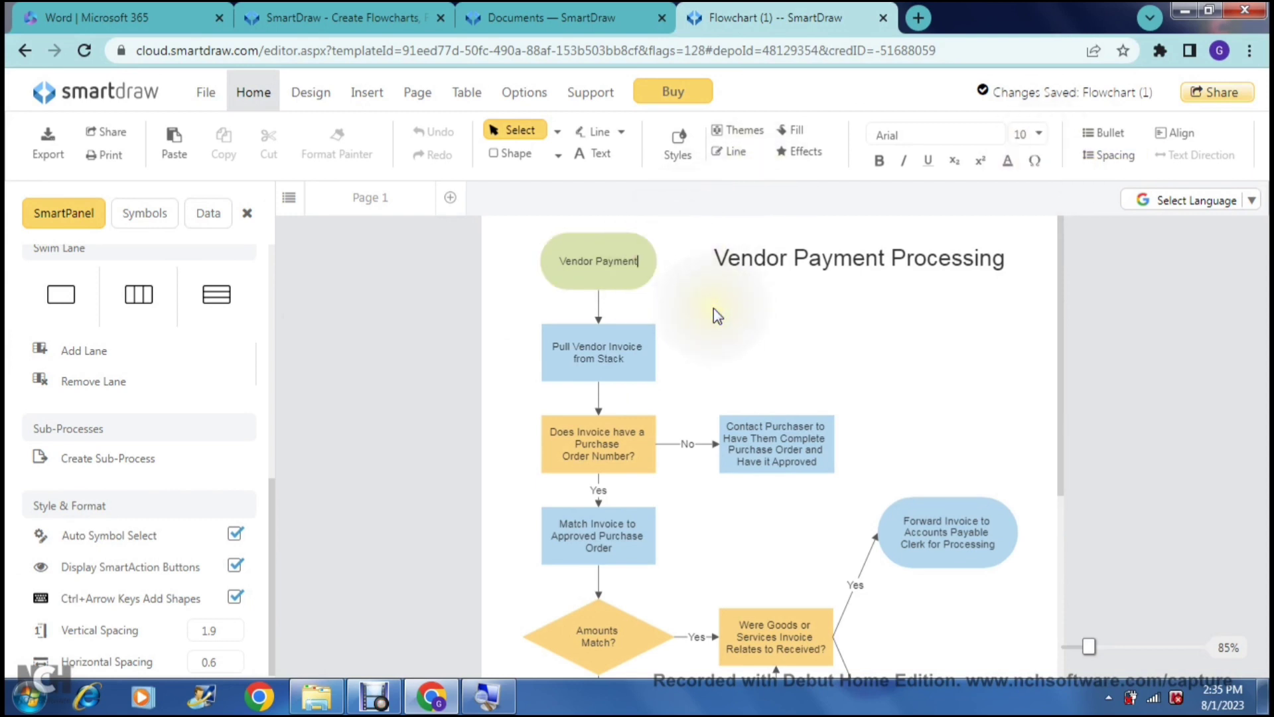
key("Return")
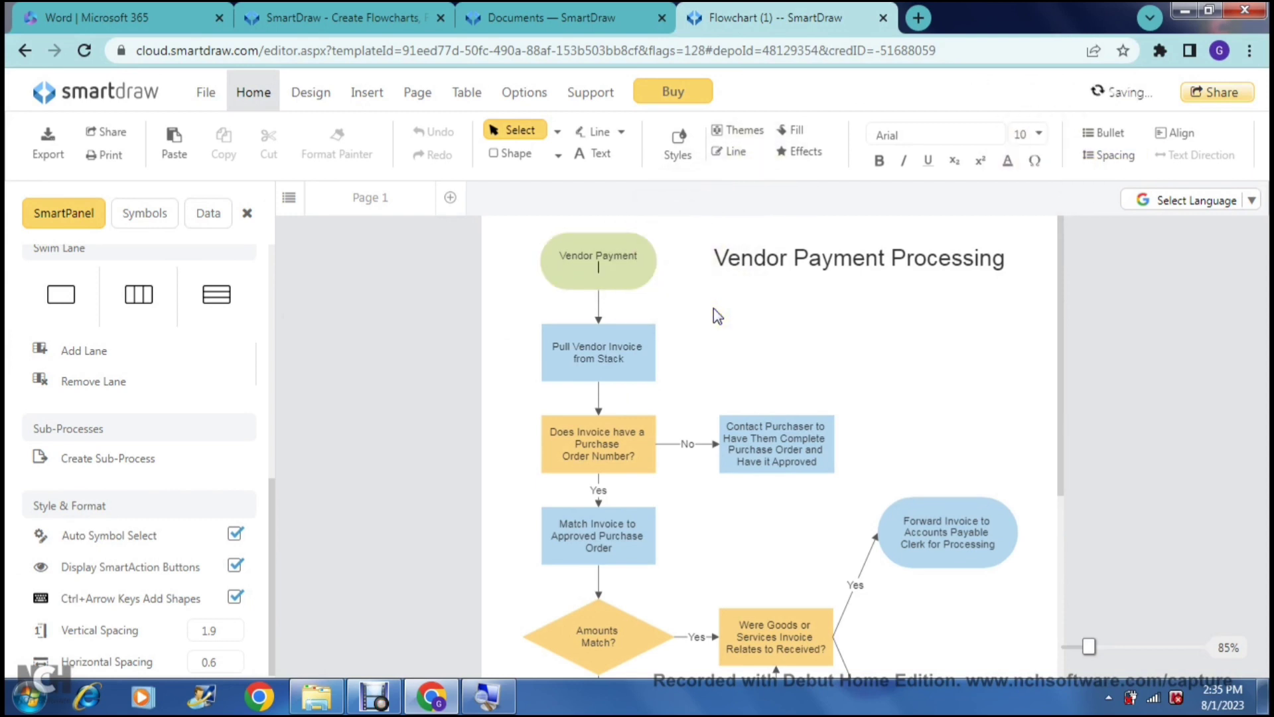
key("Escape")
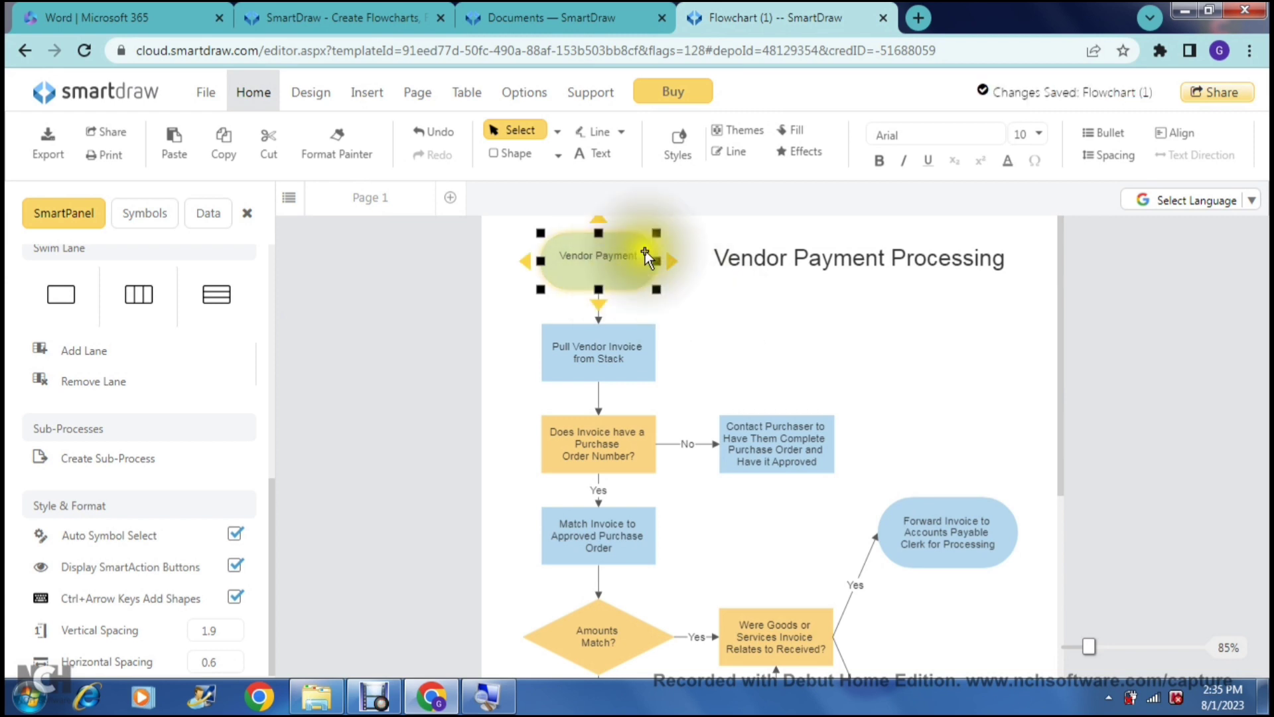
left_click(702, 327)
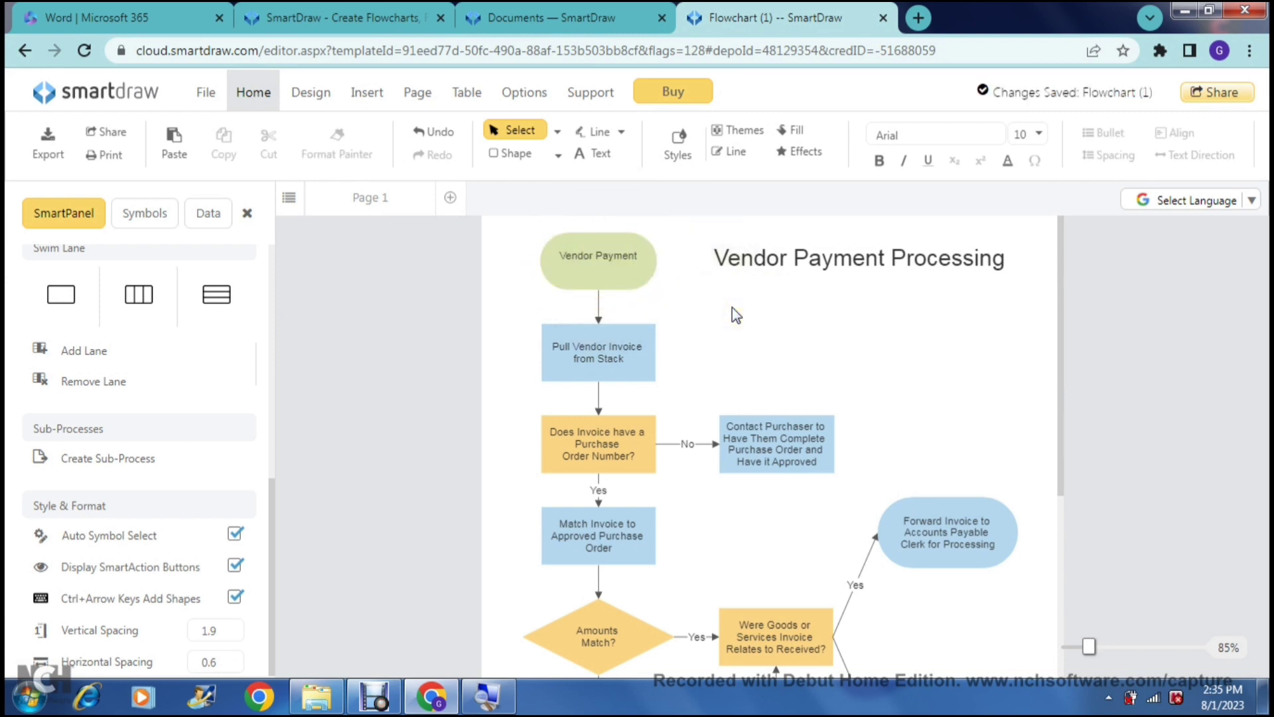
mouse_move(634, 265)
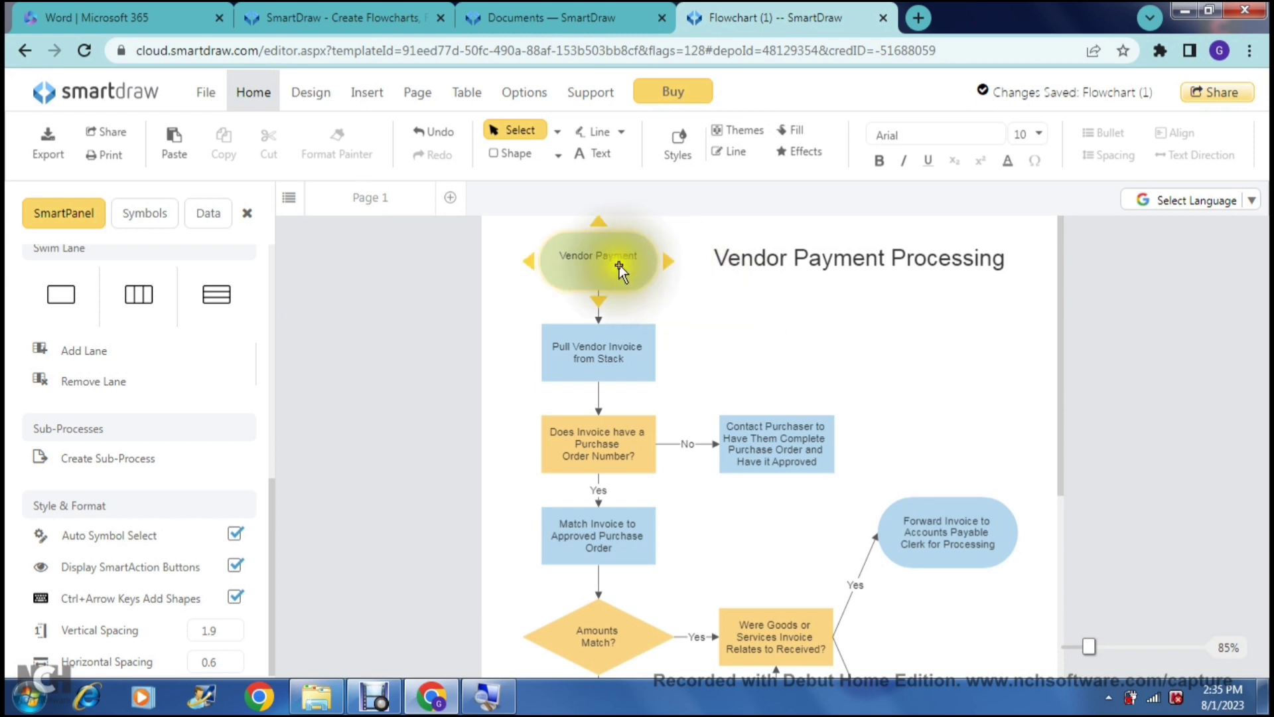
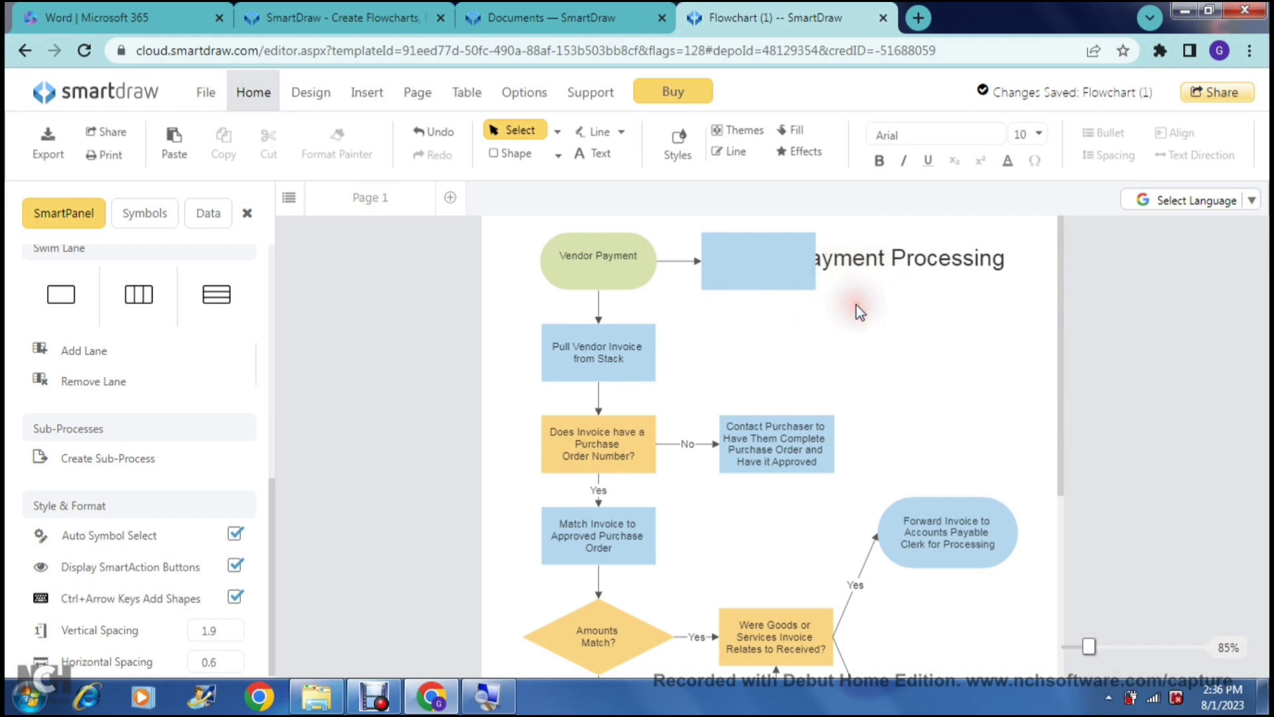
mouse_move(759, 269)
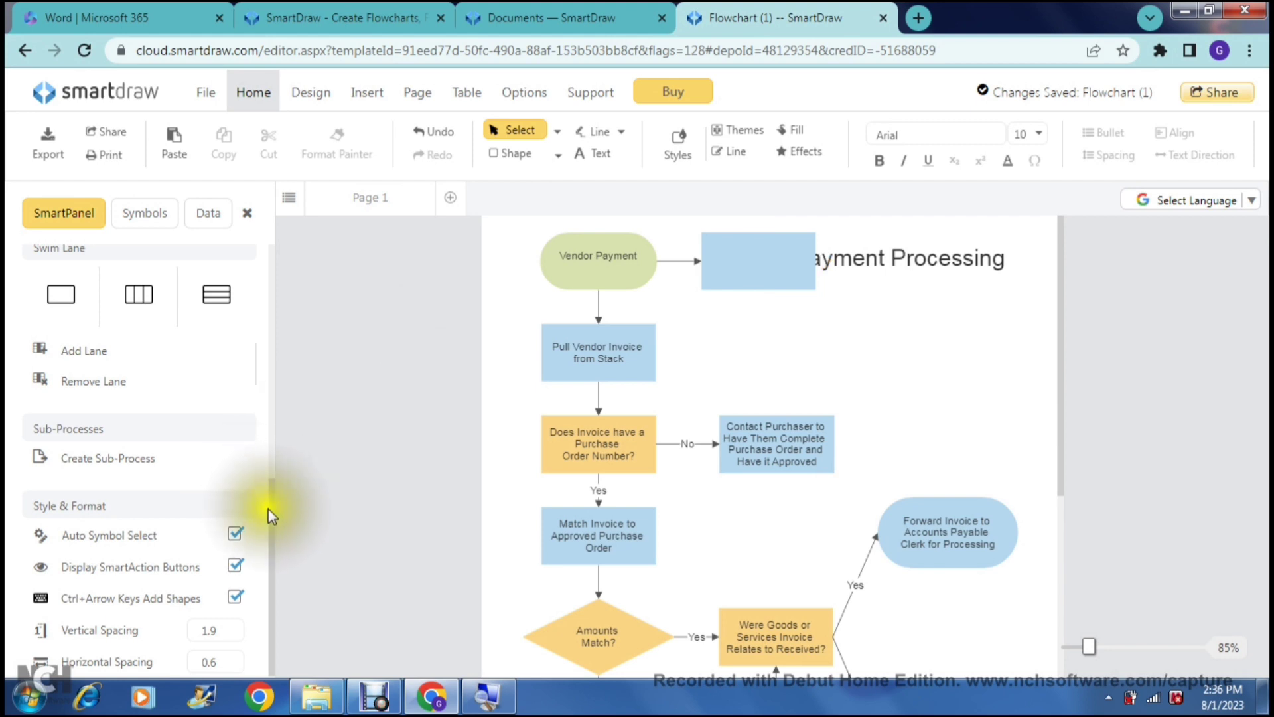
Attach a downward off-page symbol beneath the empty blue rectangle and move it up clear of the Contact Purchaser box
left_click_drag(273, 511, 284, 261)
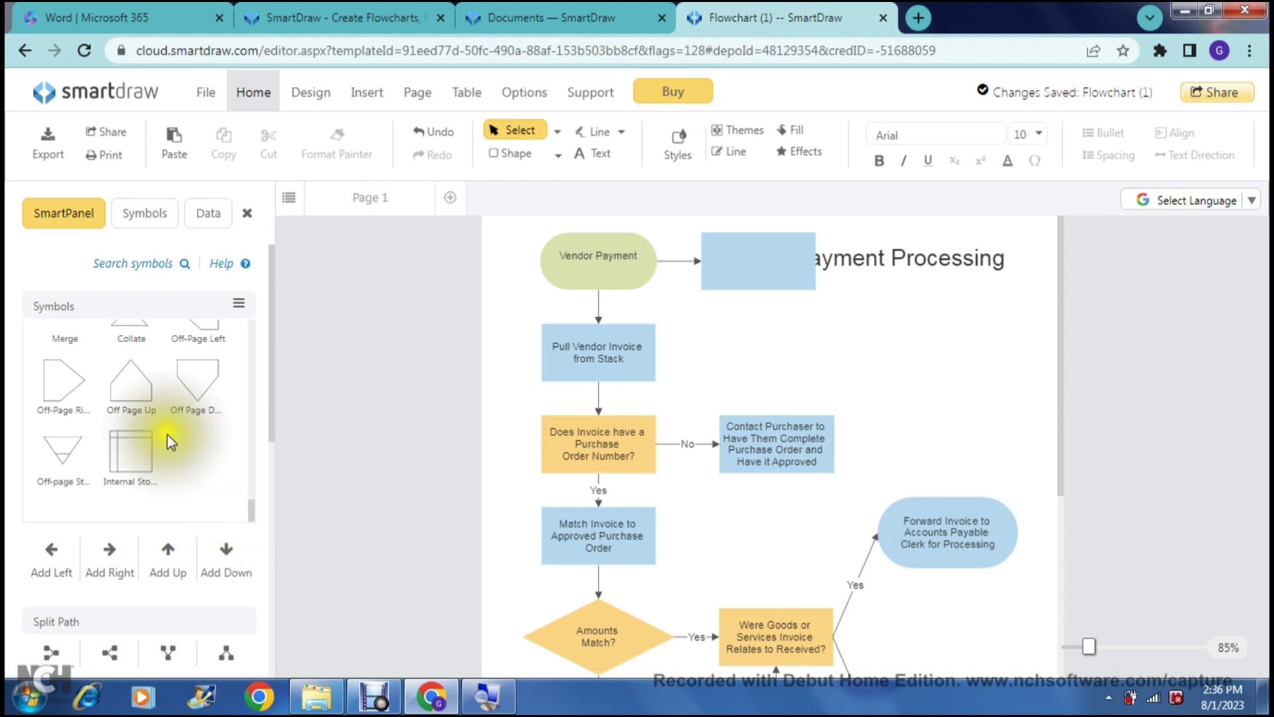
left_click(189, 392)
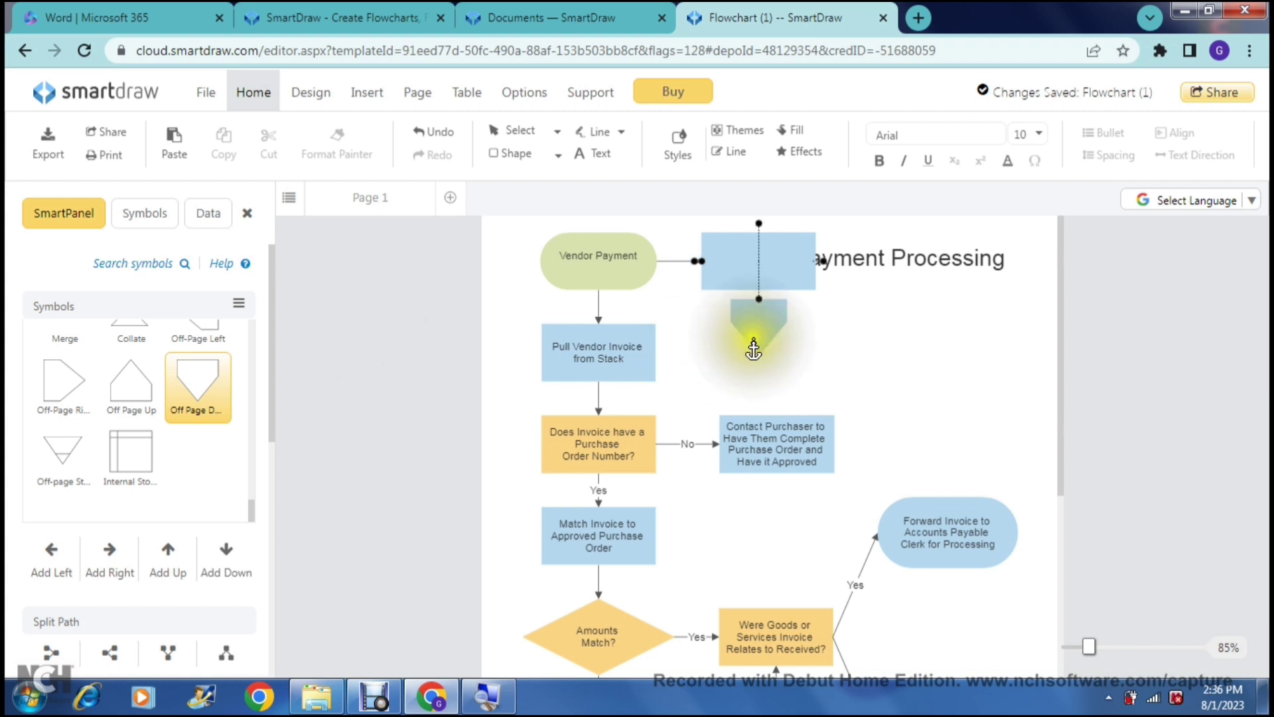
left_click(758, 332)
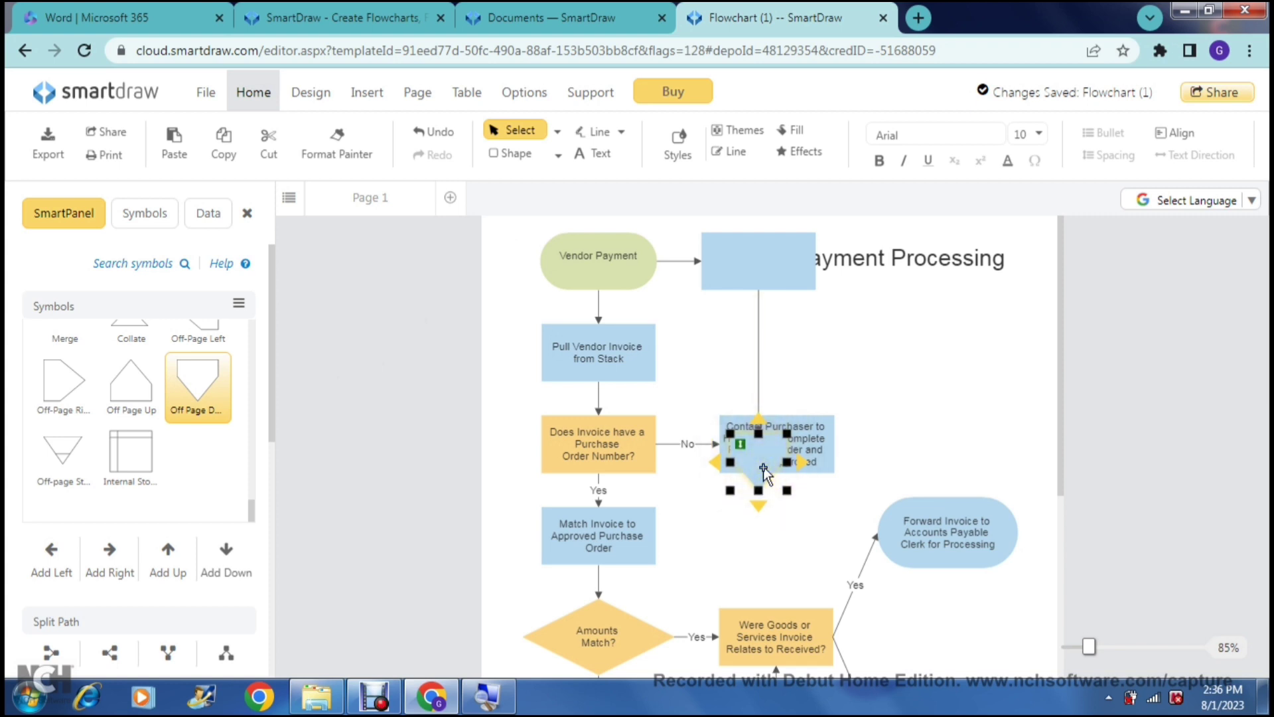
left_click_drag(763, 471, 741, 340)
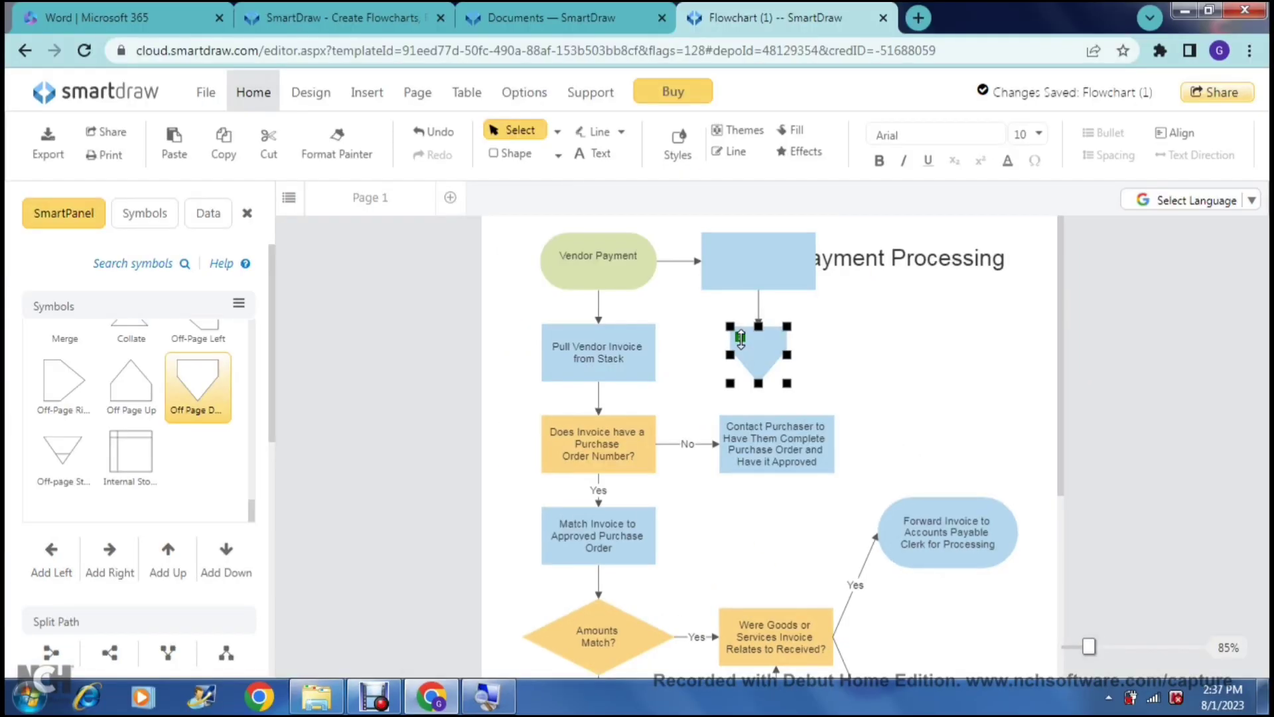
left_click(845, 348)
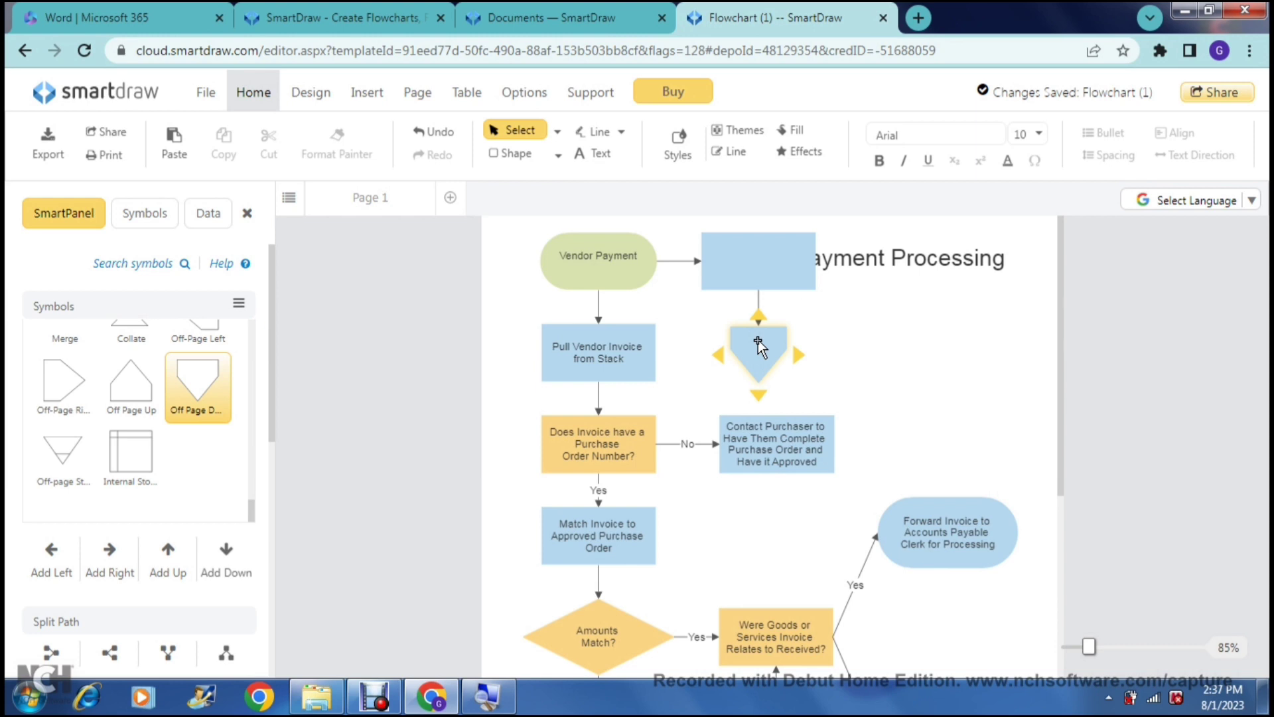
Enlarge the Contact Purchaser box so its text fits on three lines
left_click(774, 436)
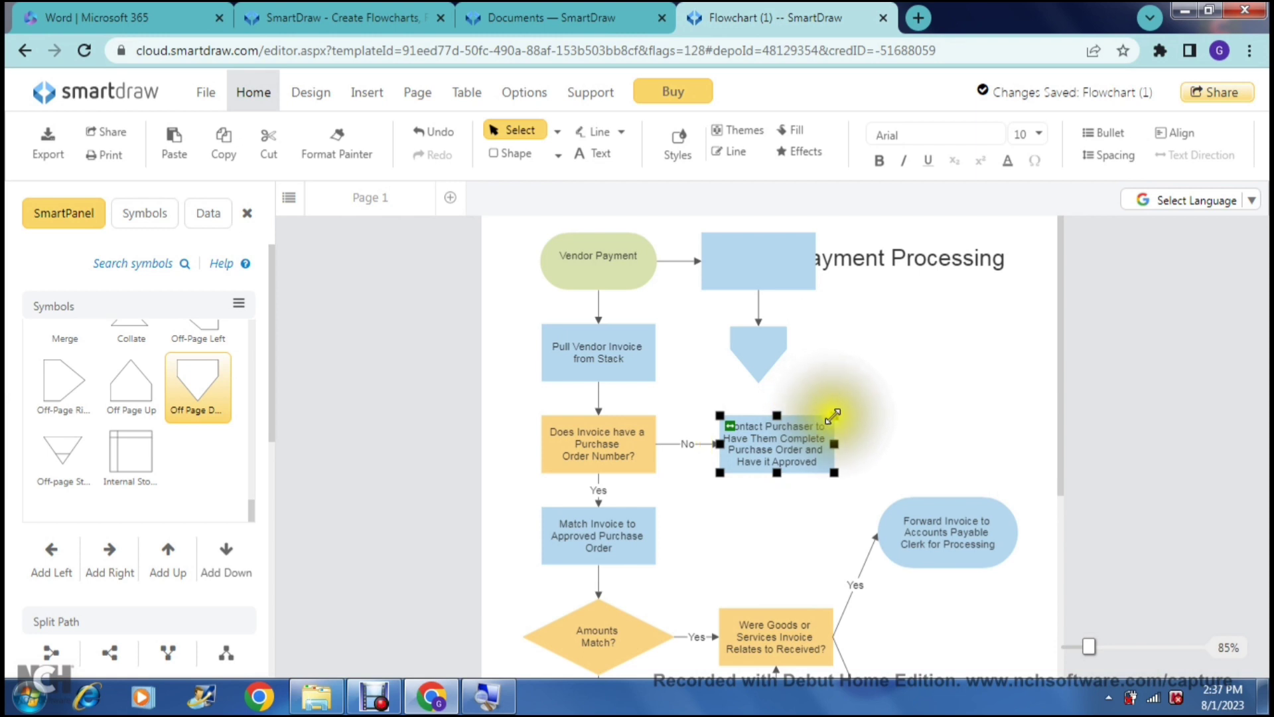
left_click_drag(834, 415, 890, 407)
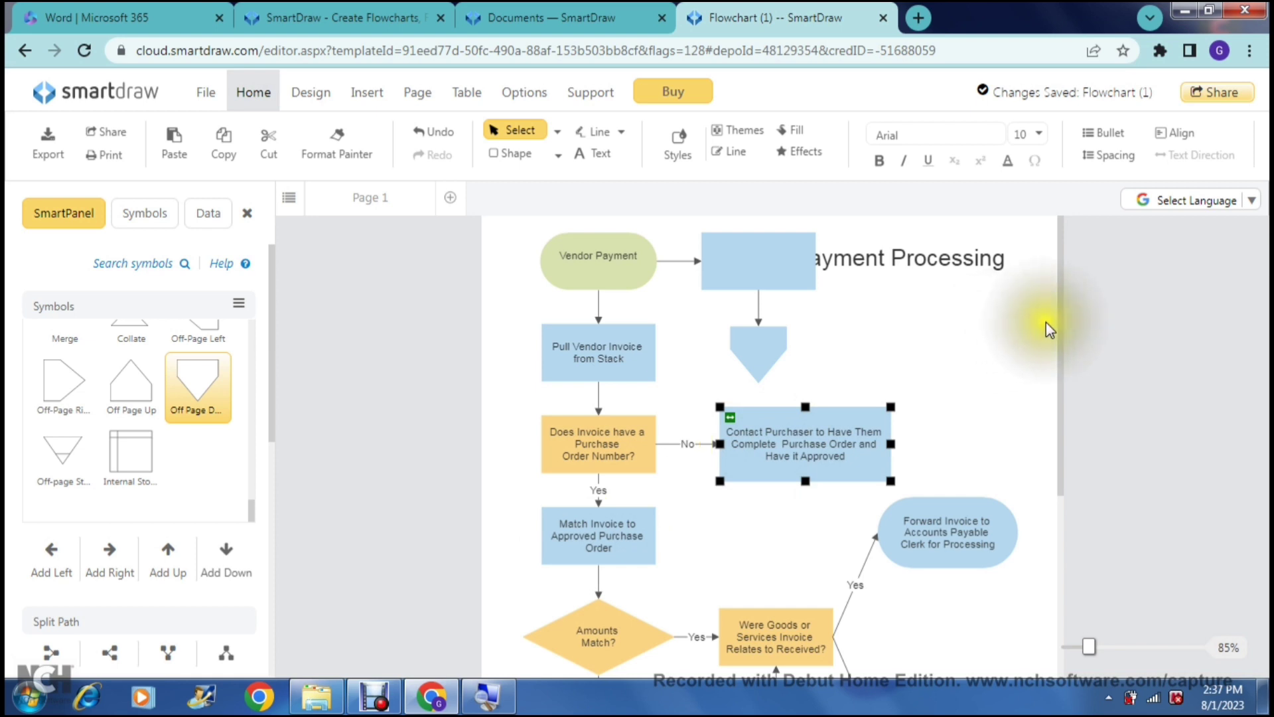
left_click_drag(1060, 321, 1056, 507)
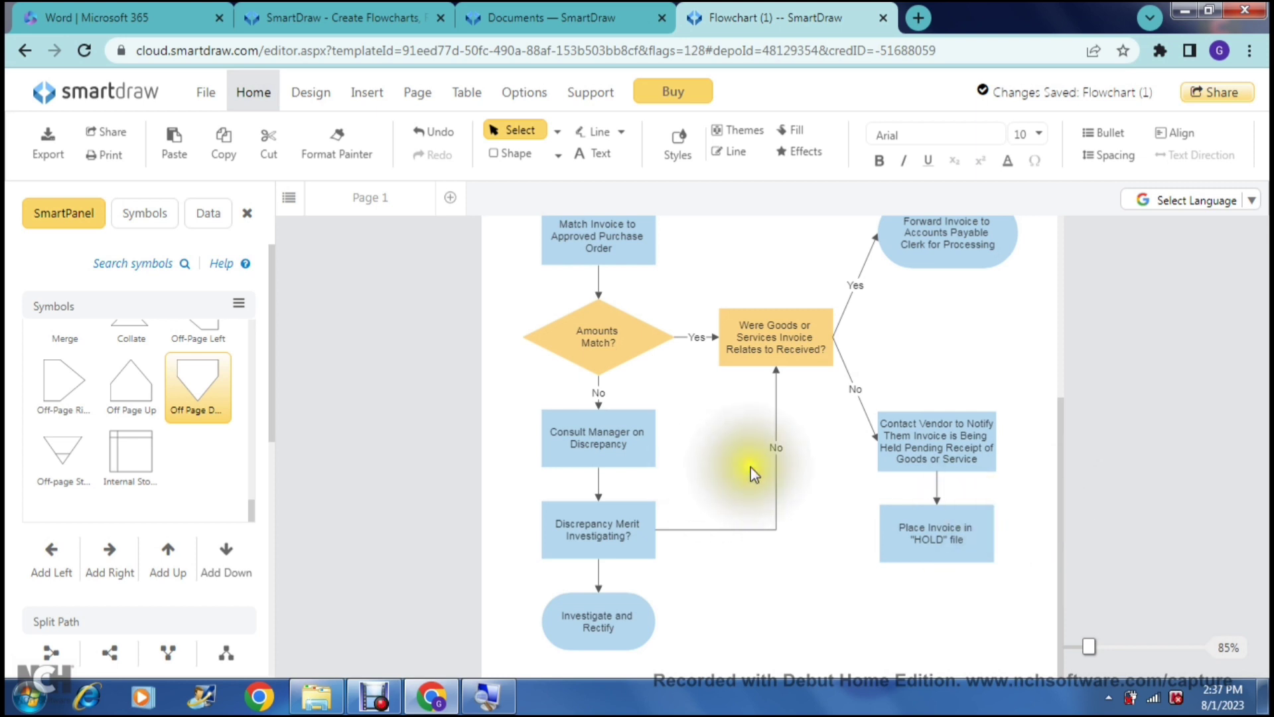
left_click(777, 448)
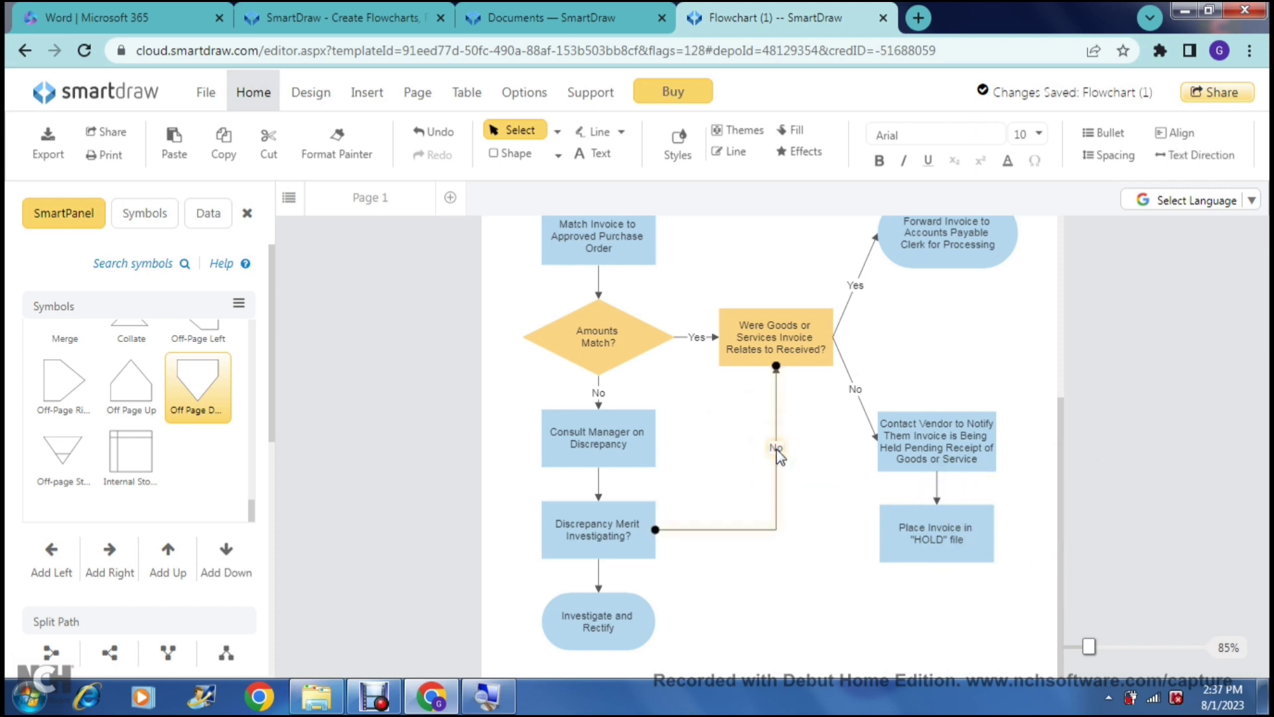
left_click(777, 458)
left_click(534, 431)
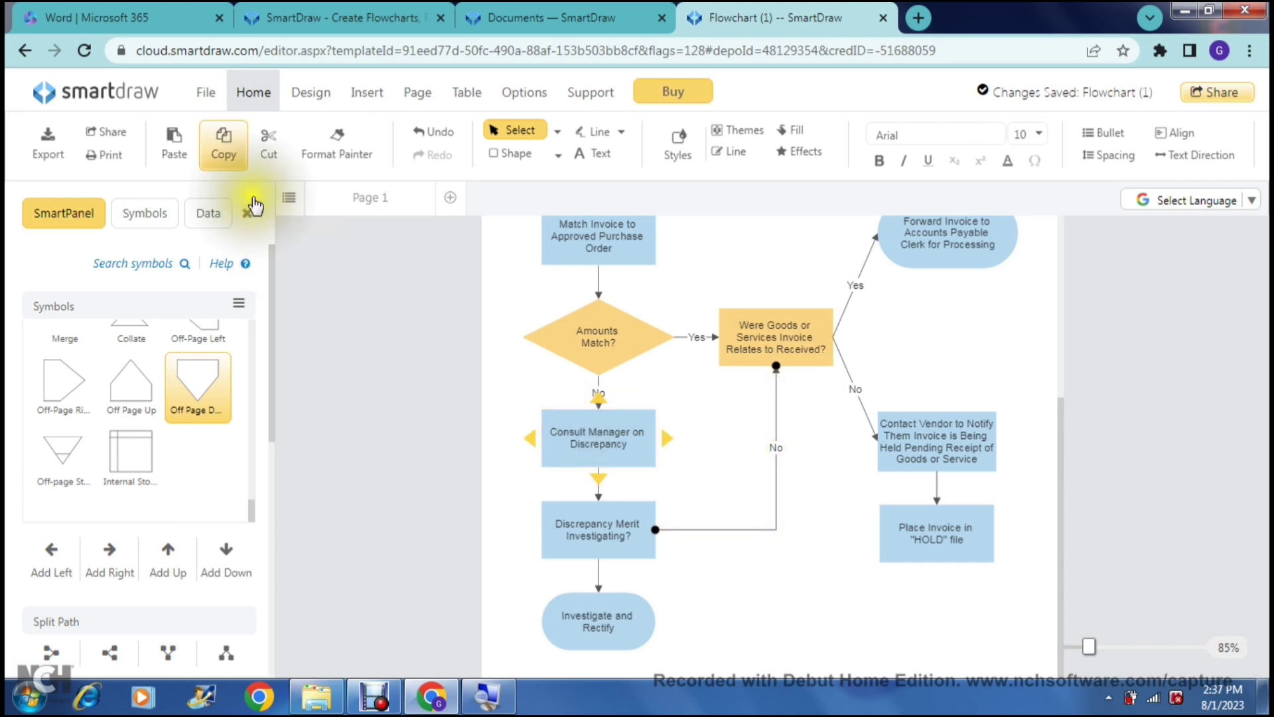
Return to the documents page and open the Abbreviations 10 infographic template as a new document
left_click(524, 15)
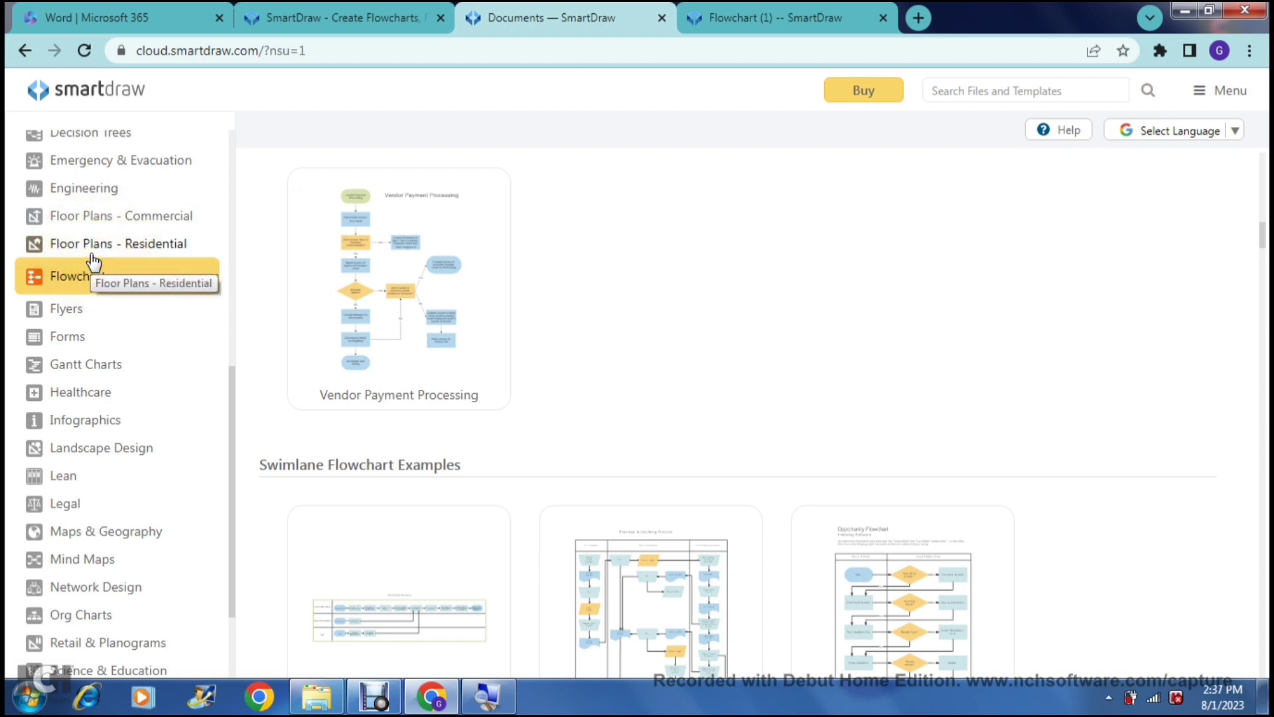
left_click(78, 427)
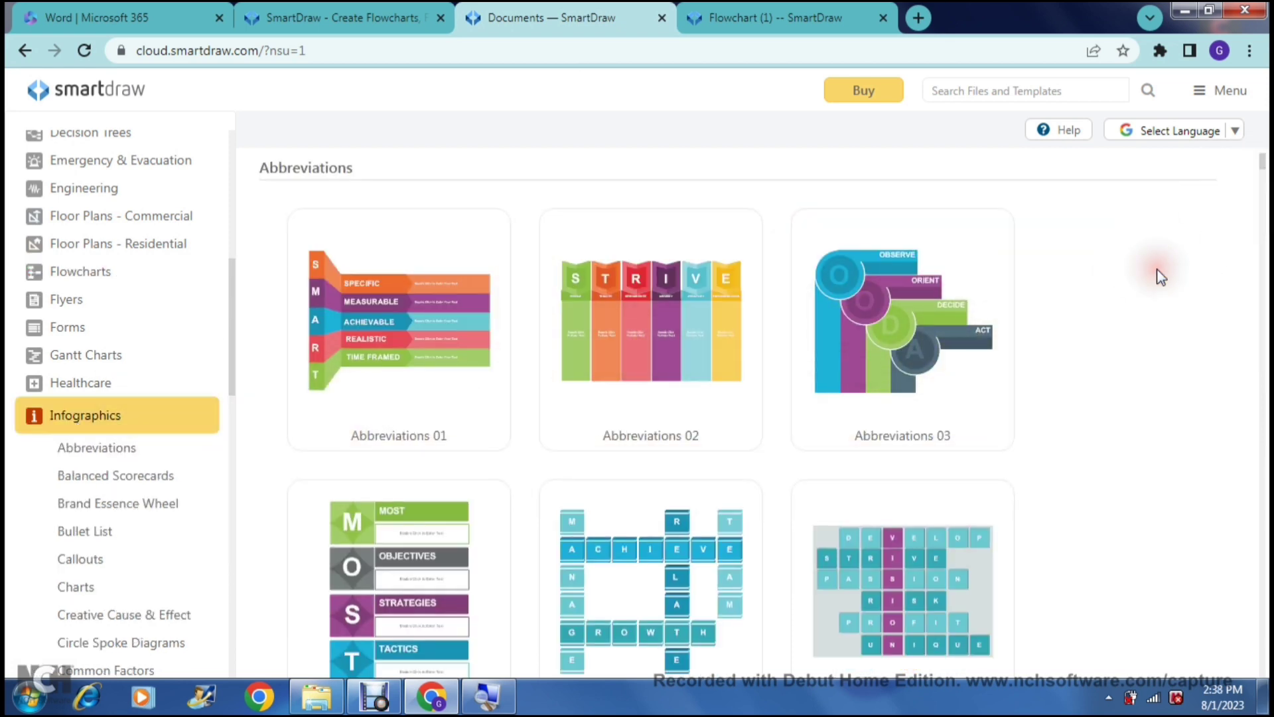
scroll(1157, 276, "down", 1)
scroll(1161, 275, "down", 10)
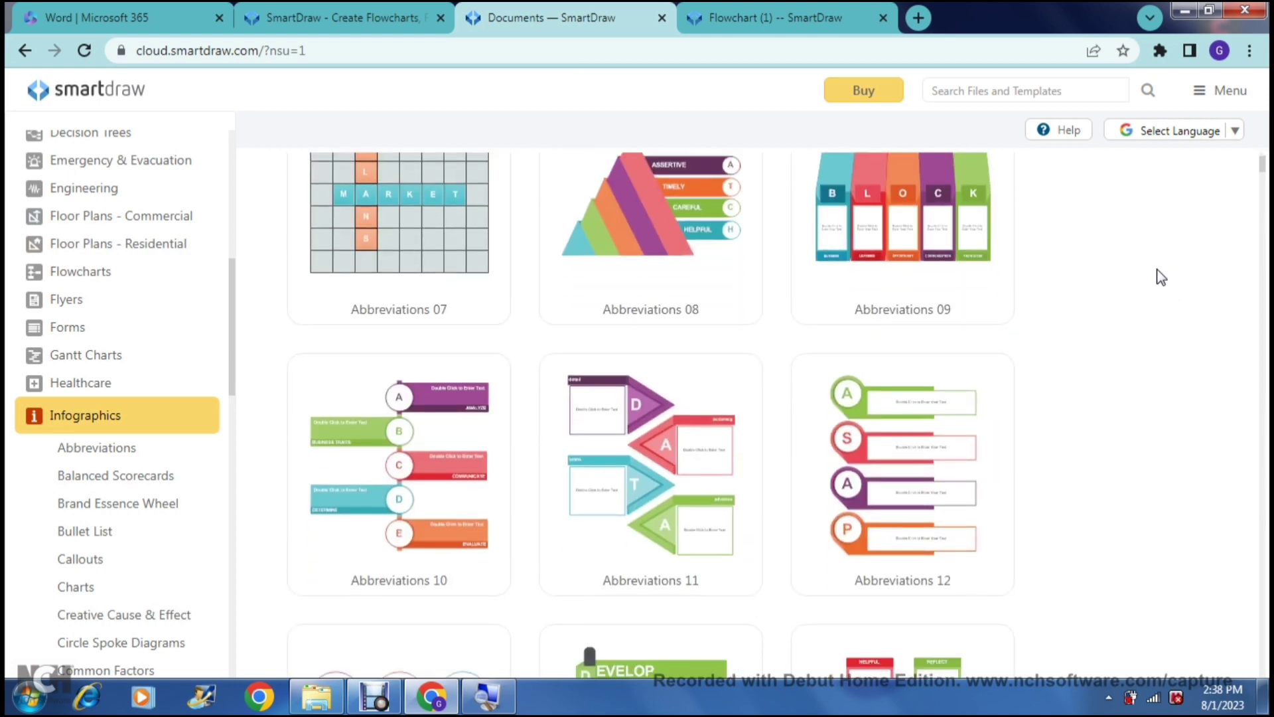
scroll(1160, 278, "down", 1)
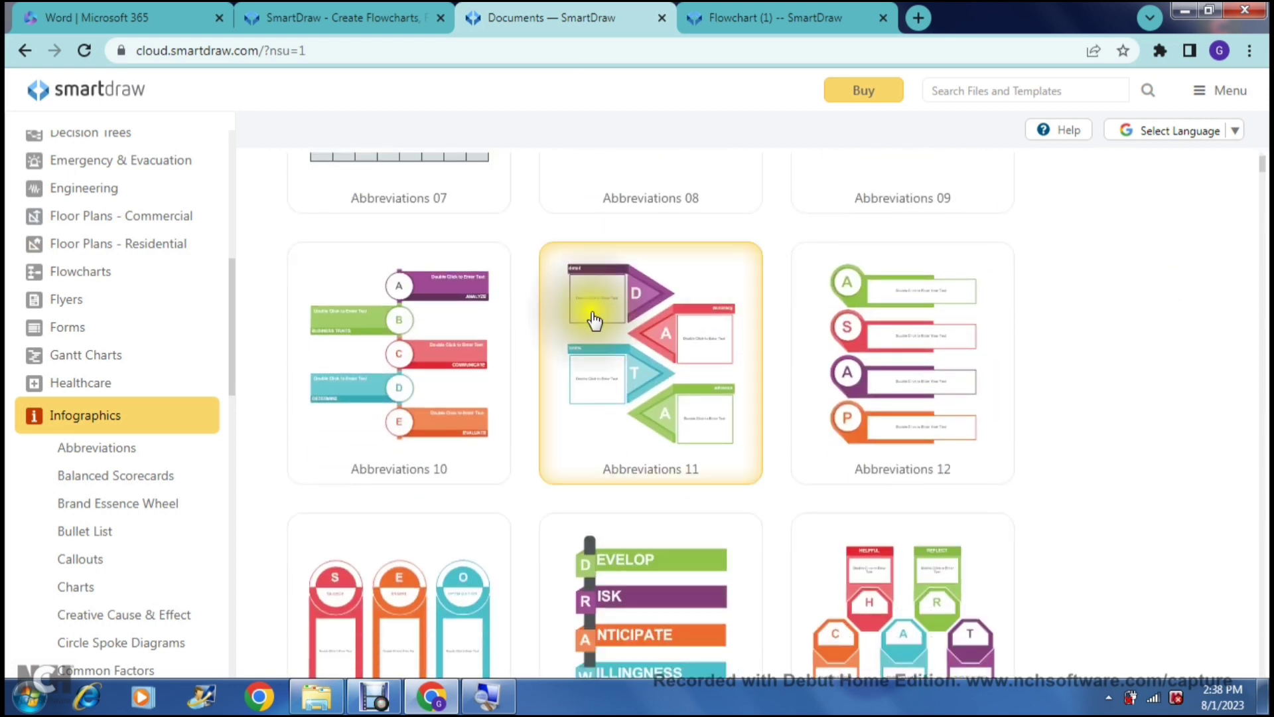
left_click(385, 354)
double_click(371, 359)
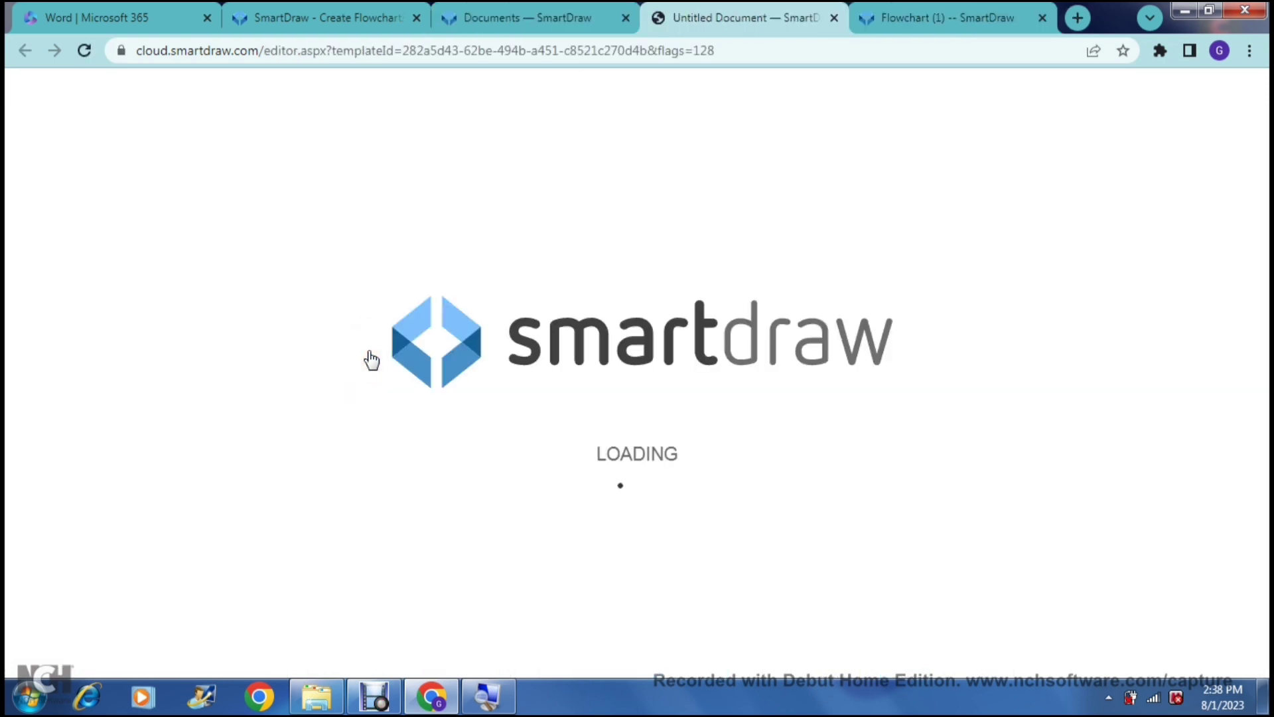
left_click(418, 202)
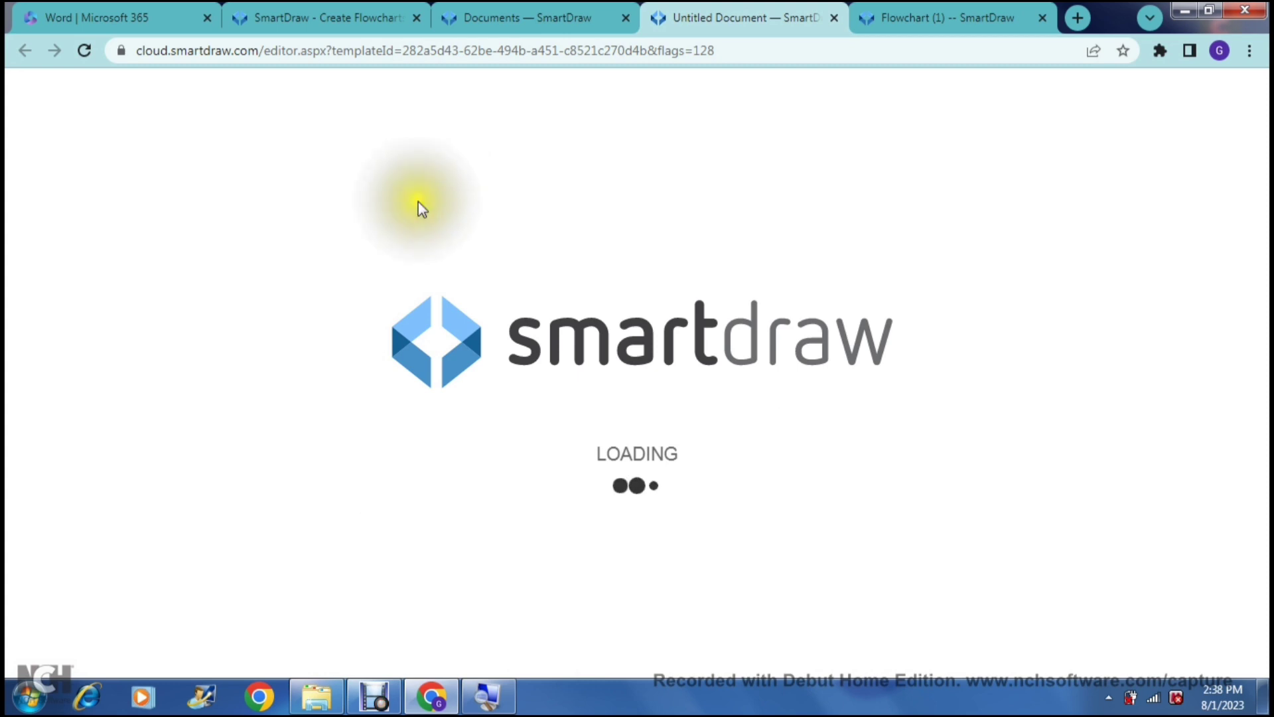
Return to the documents page and open the Landscape - 3 example from the residential Landscape Design templates
left_click(528, 10)
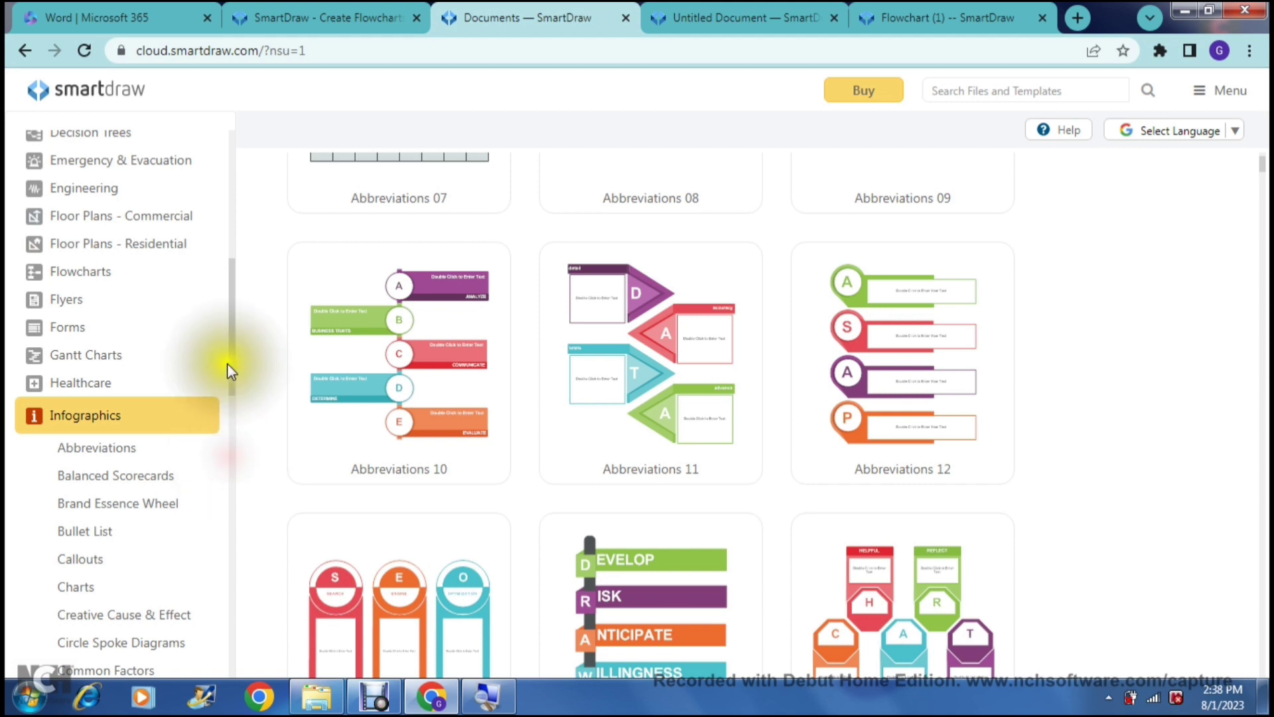
scroll(232, 355, "down", 2)
left_click_drag(233, 353, 225, 631)
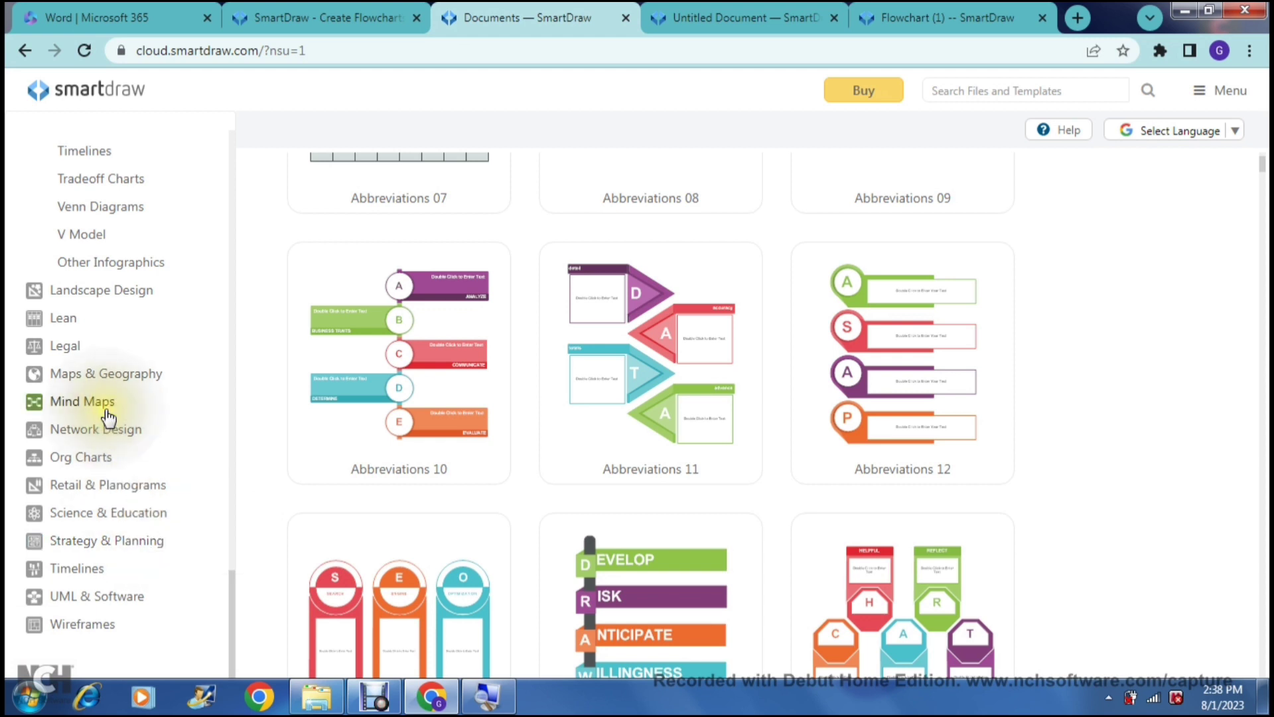
left_click(106, 302)
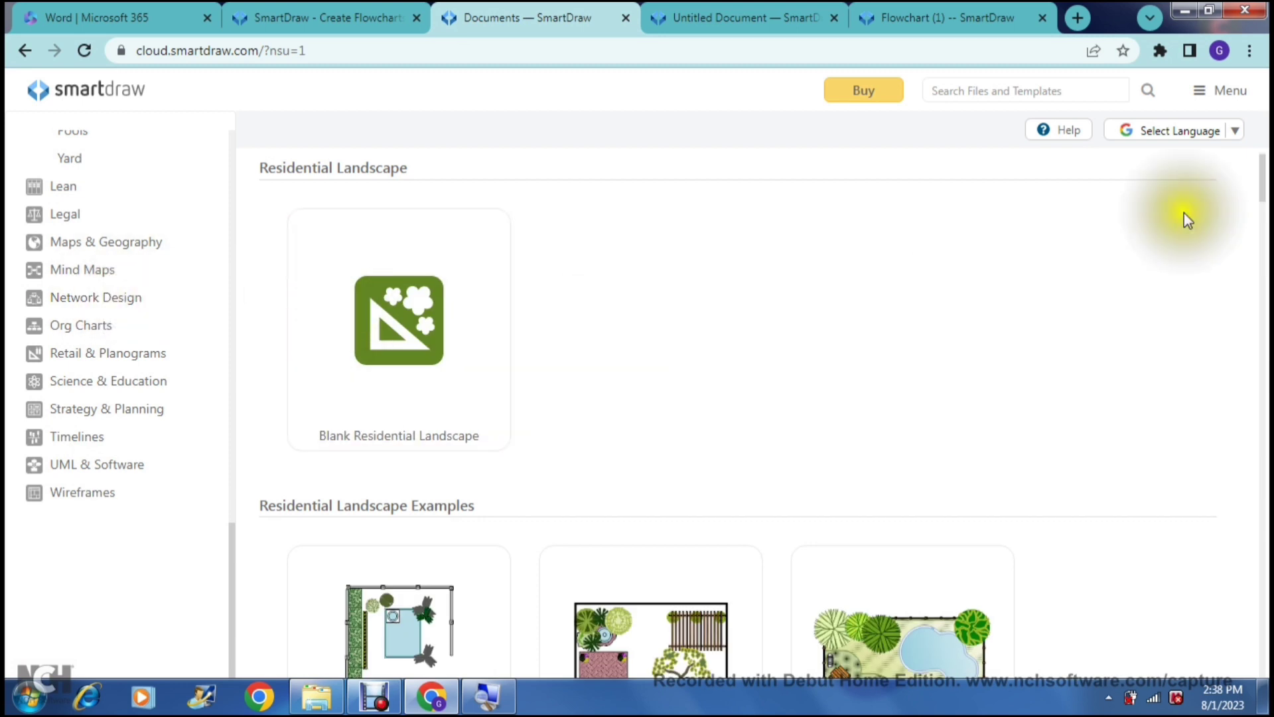
left_click(836, 355)
scroll(836, 357, "down", 1)
scroll(834, 356, "down", 3)
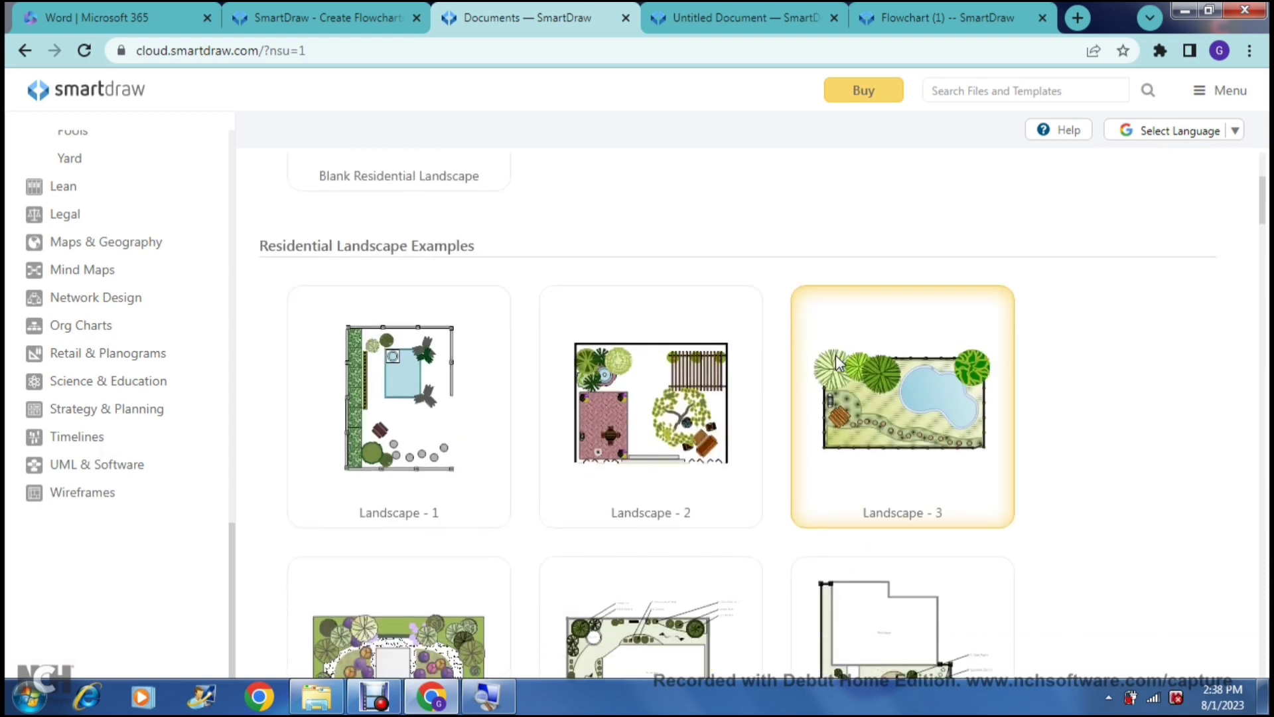
scroll(835, 357, "down", 3)
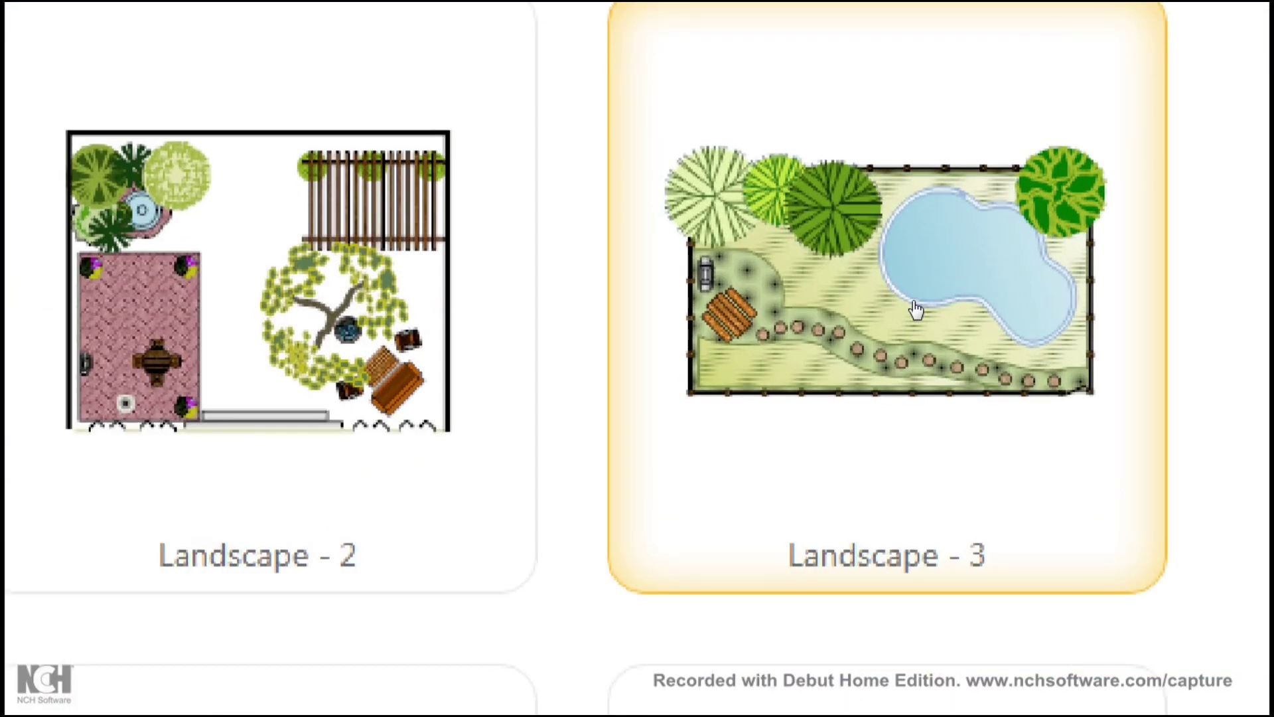
left_click(916, 309)
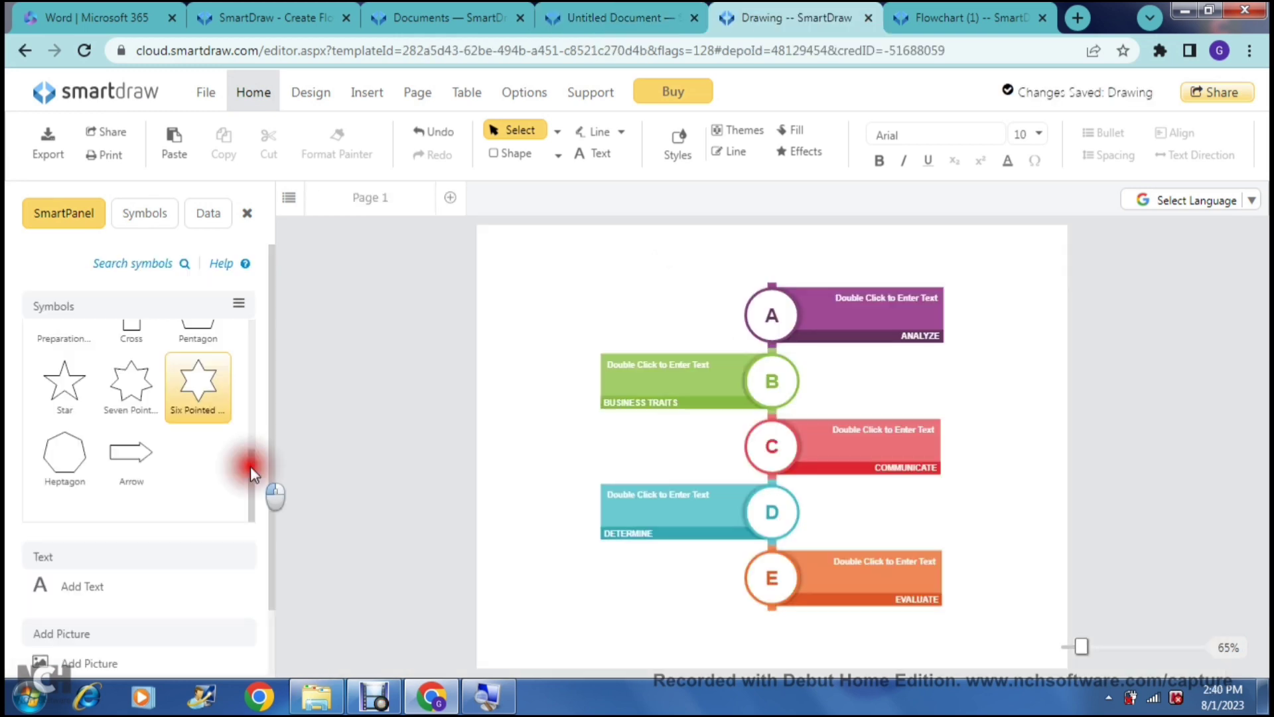
Examine the Standard Shapes library and the text, picture and symbol-search options available for the infographic drawing
left_click_drag(250, 466, 258, 304)
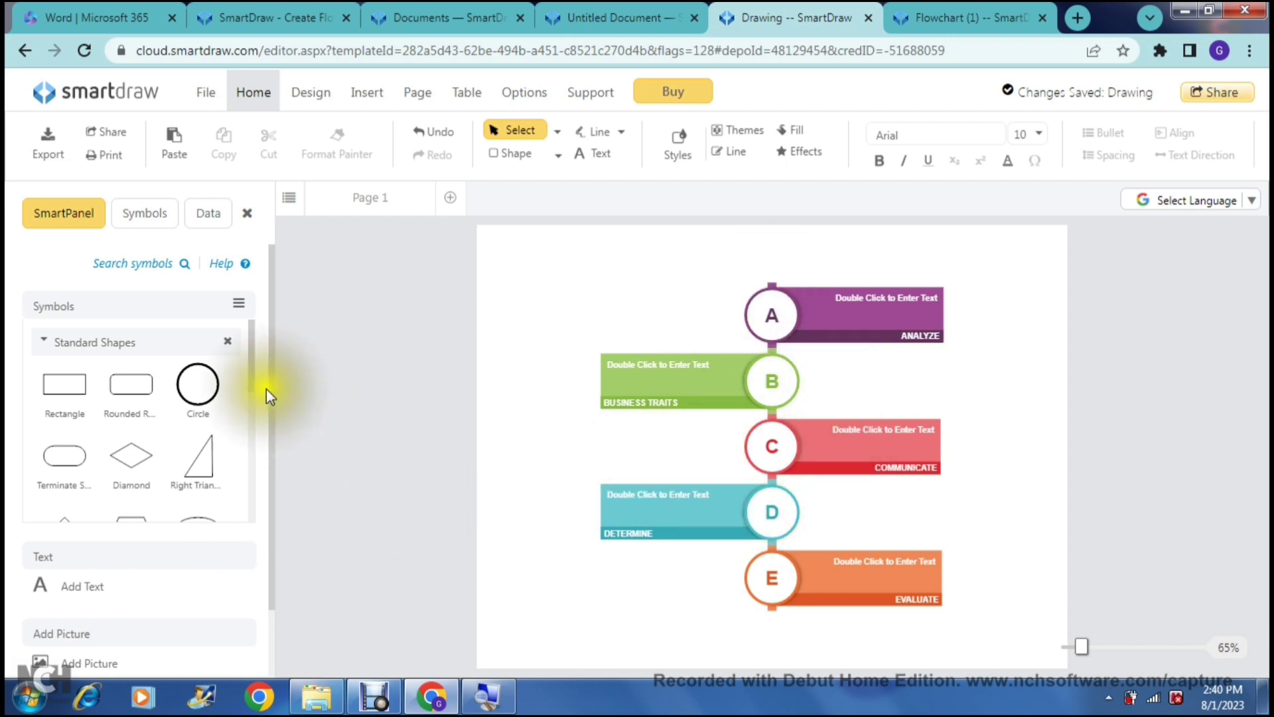
left_click_drag(251, 367, 252, 406)
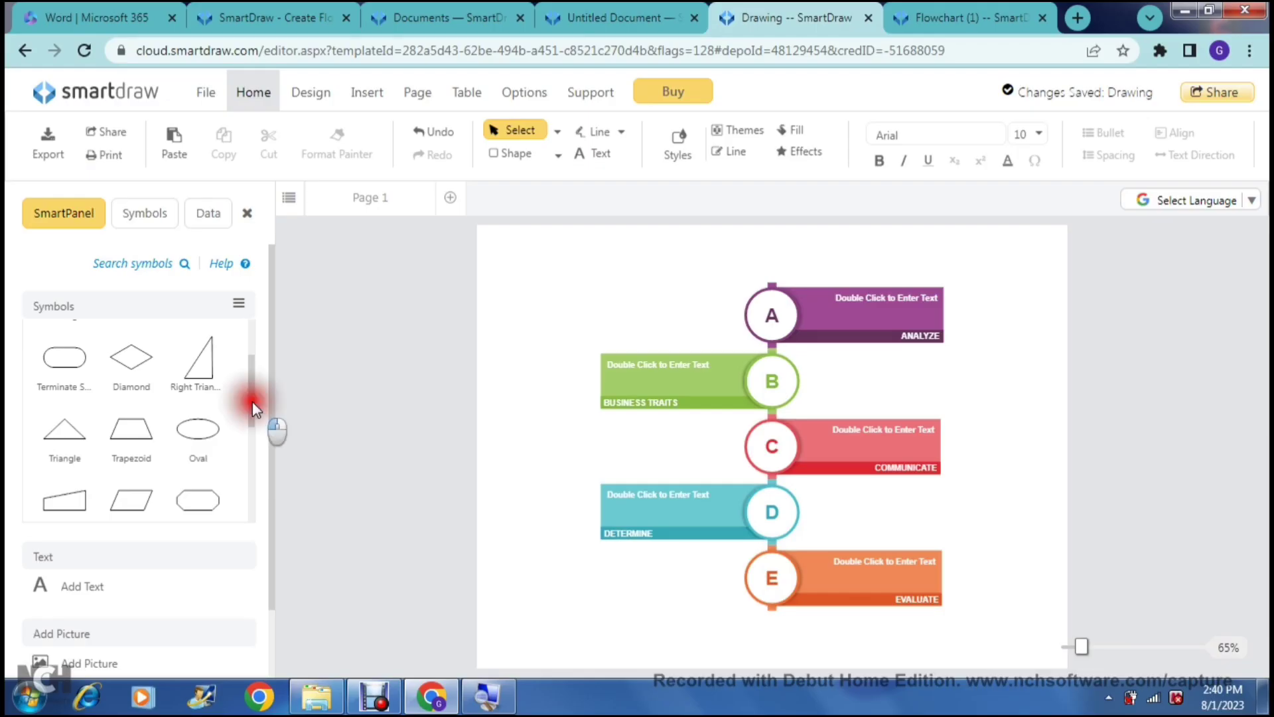
left_click_drag(253, 401, 269, 537)
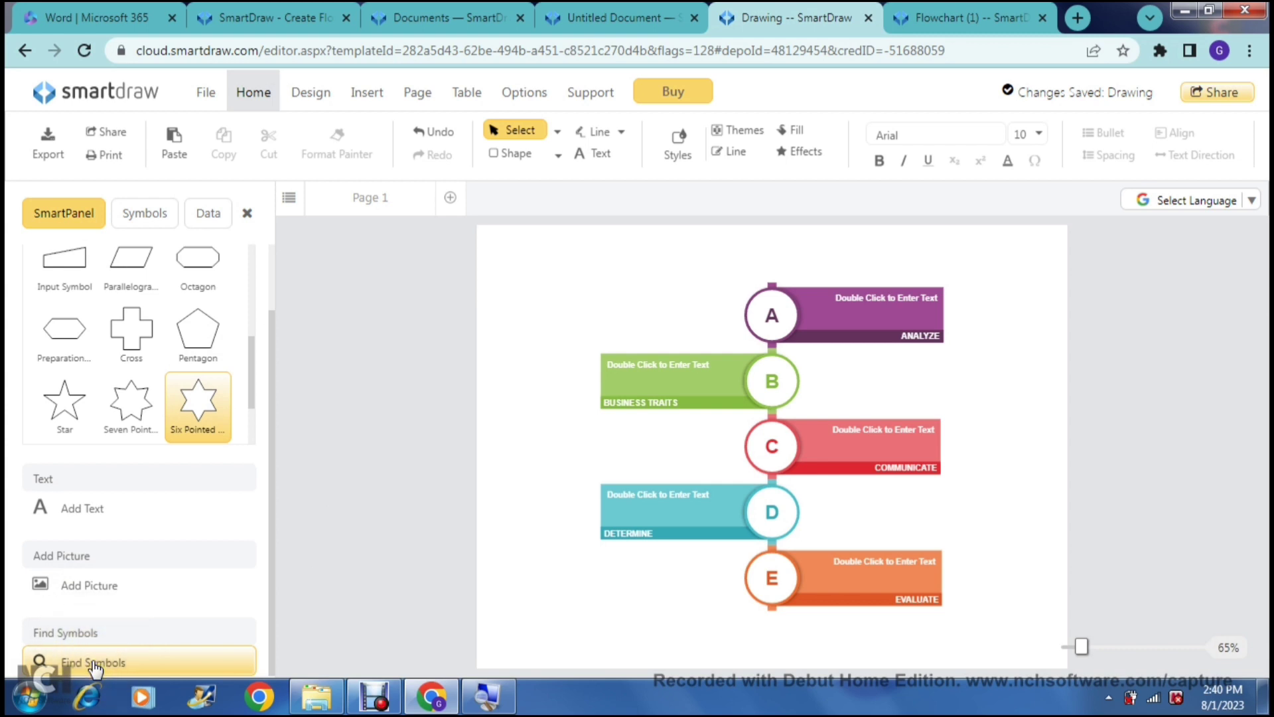
left_click_drag(274, 340, 276, 244)
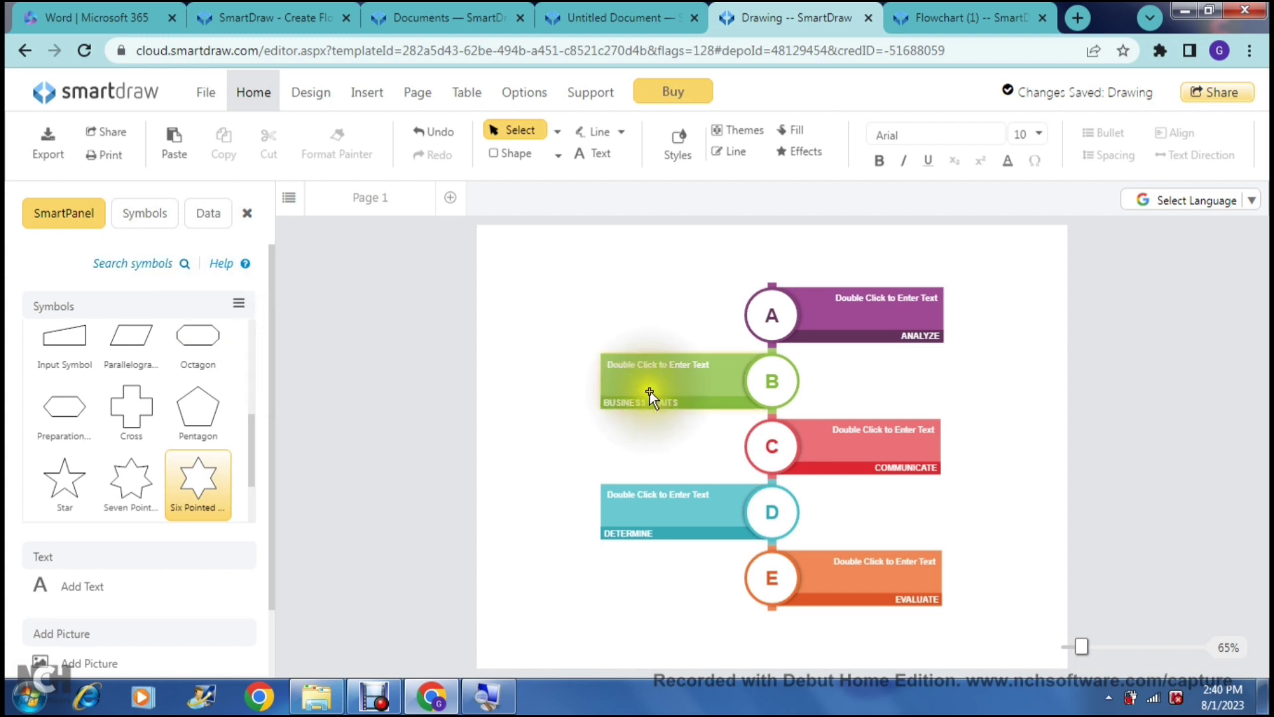
Open the placeholder text of the infographic's purple Analyze card for editing, leave it and select the whole card
left_click(876, 339)
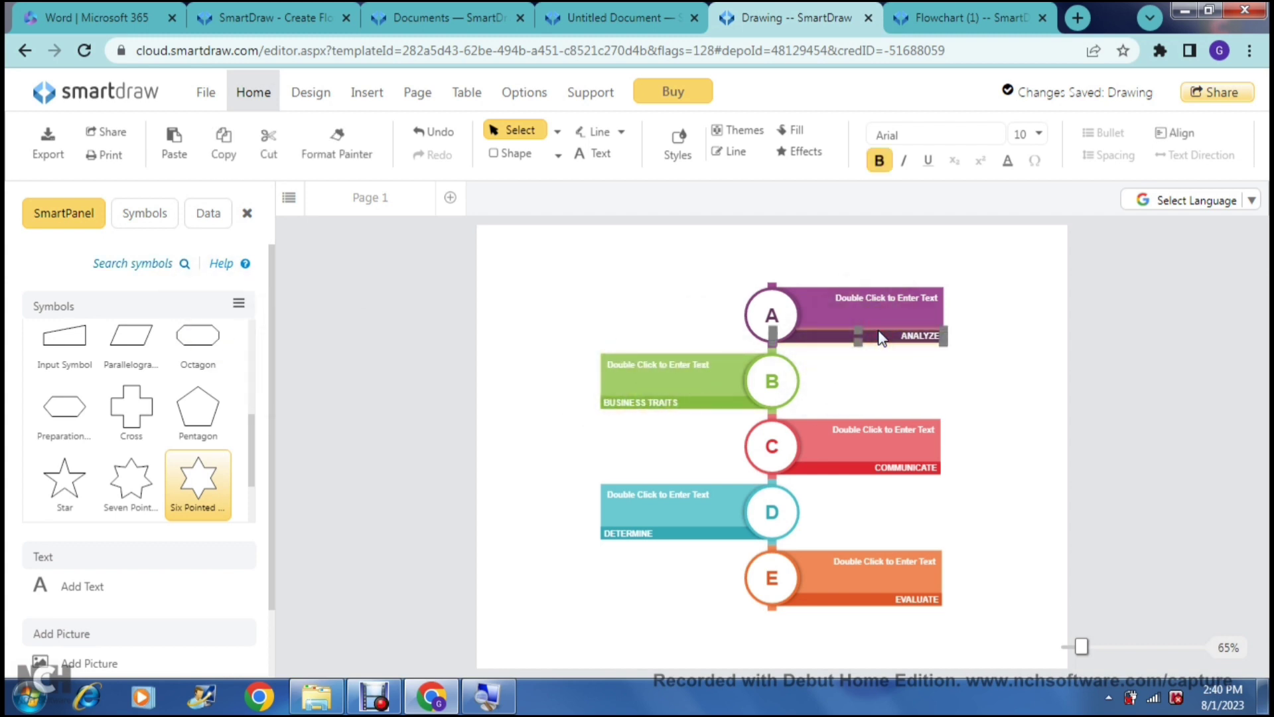
double_click(874, 297)
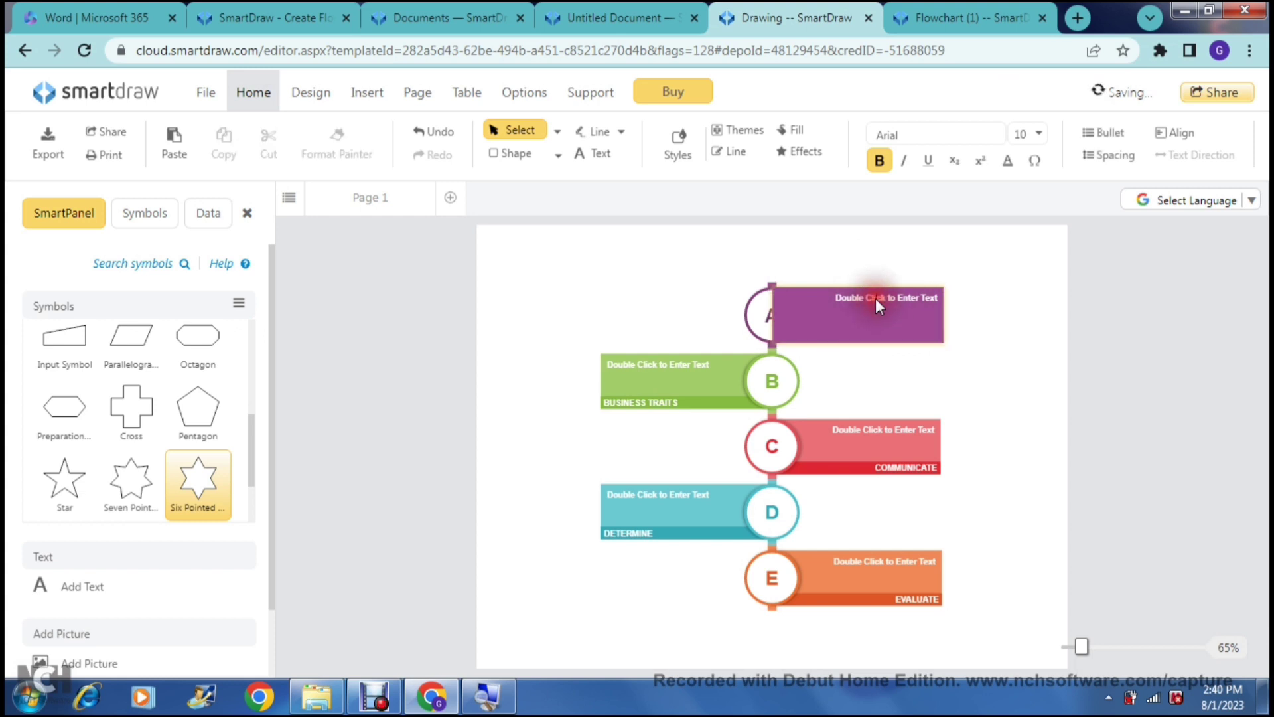
left_click(750, 317)
left_click(815, 312)
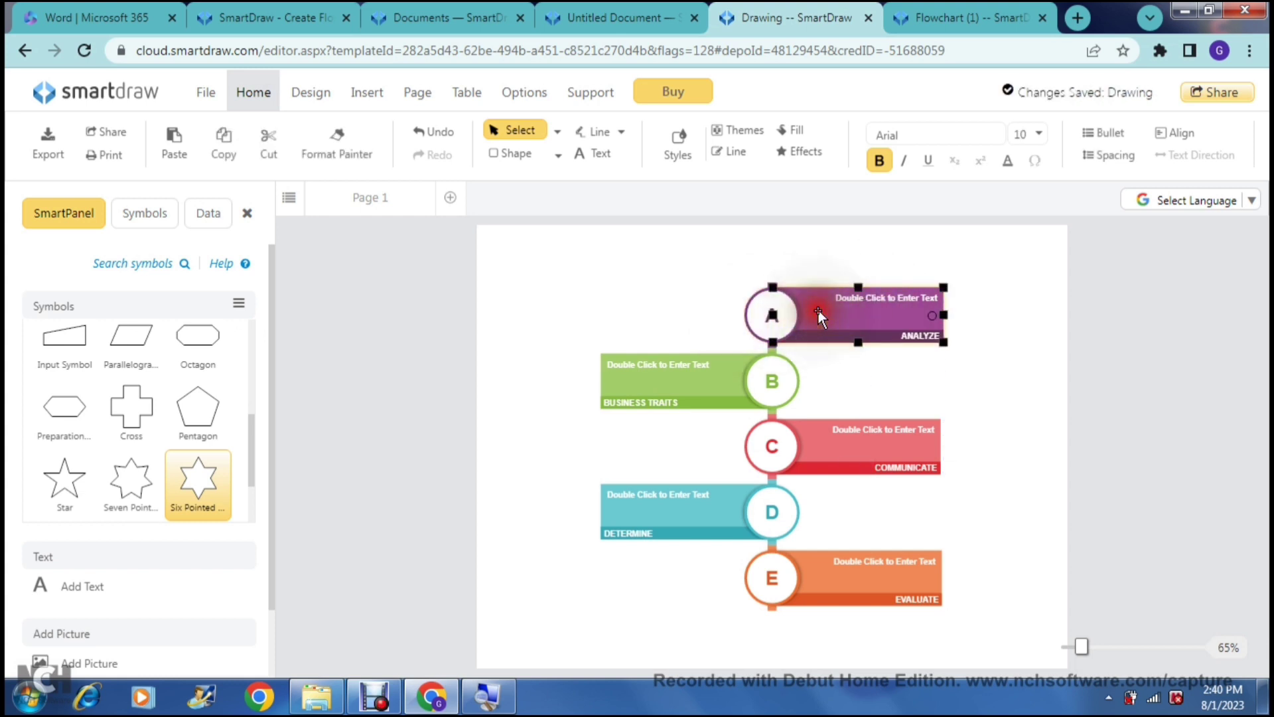
left_click(828, 308)
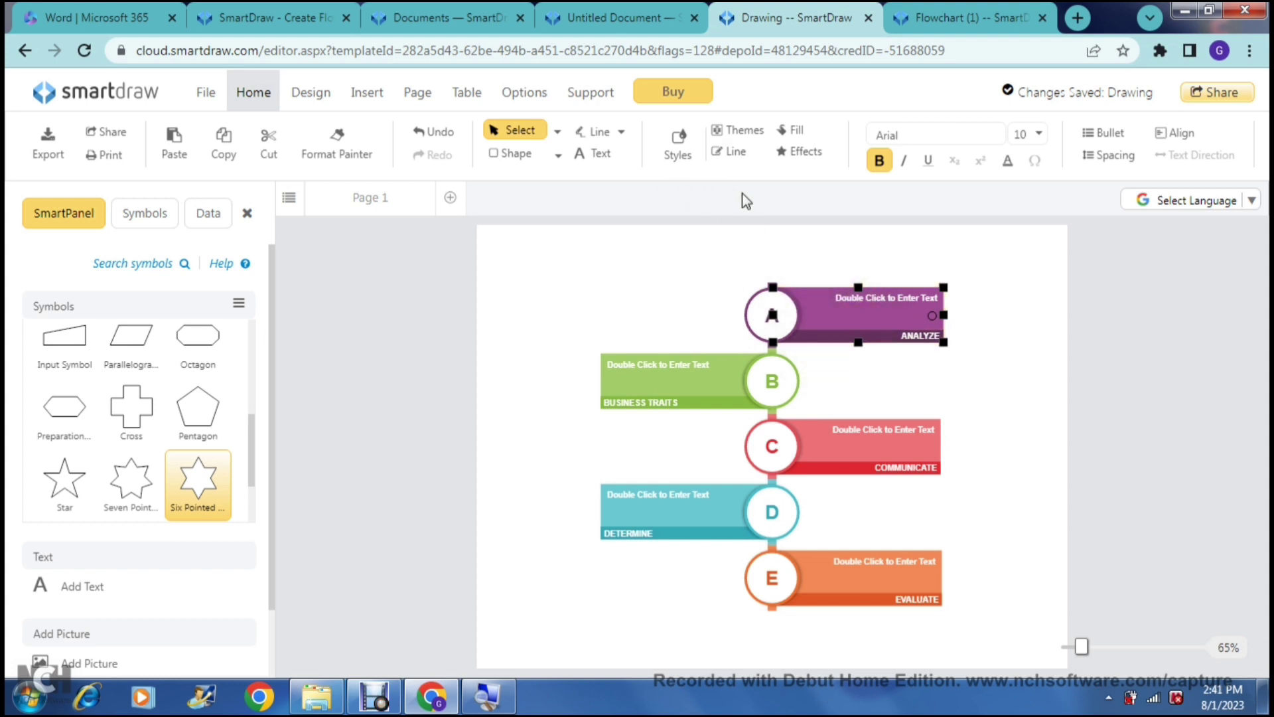
Switch to the landscape design document and lengthen one plank of the orange wooden furniture on the patio to about 9' 11"
left_click(637, 17)
left_click(365, 302)
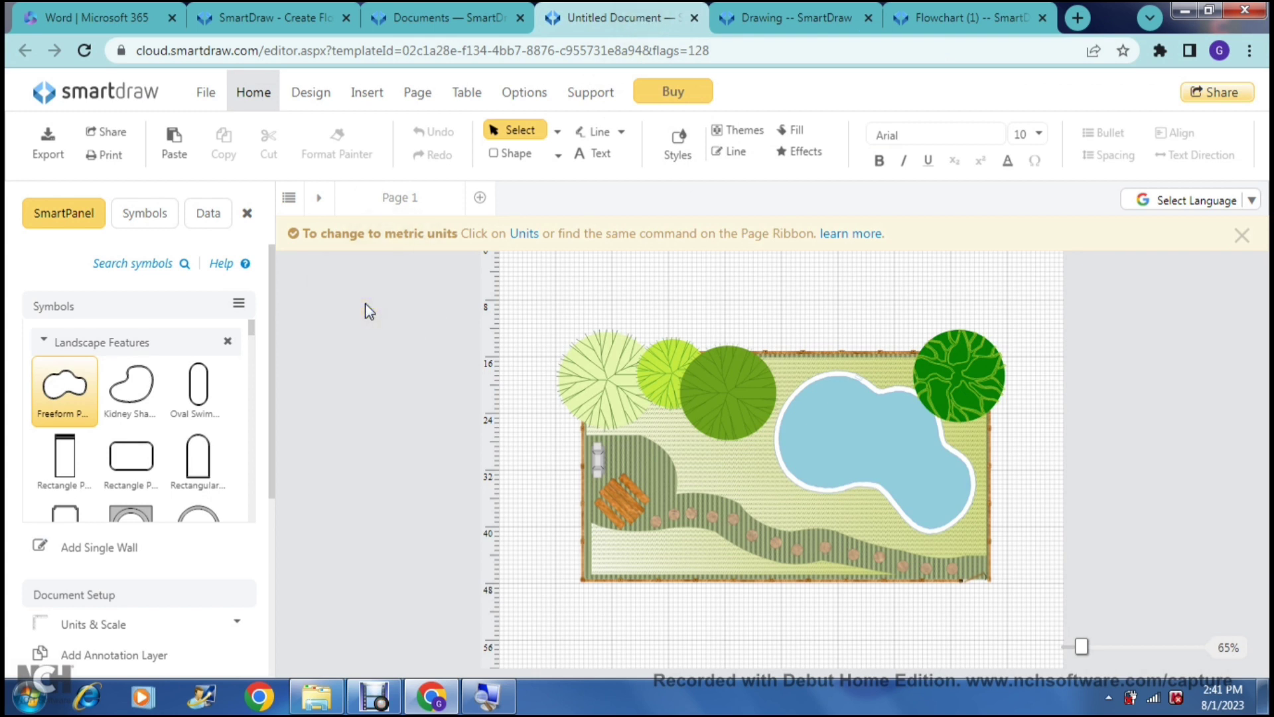
left_click(500, 422)
left_click(696, 478)
left_click(618, 480)
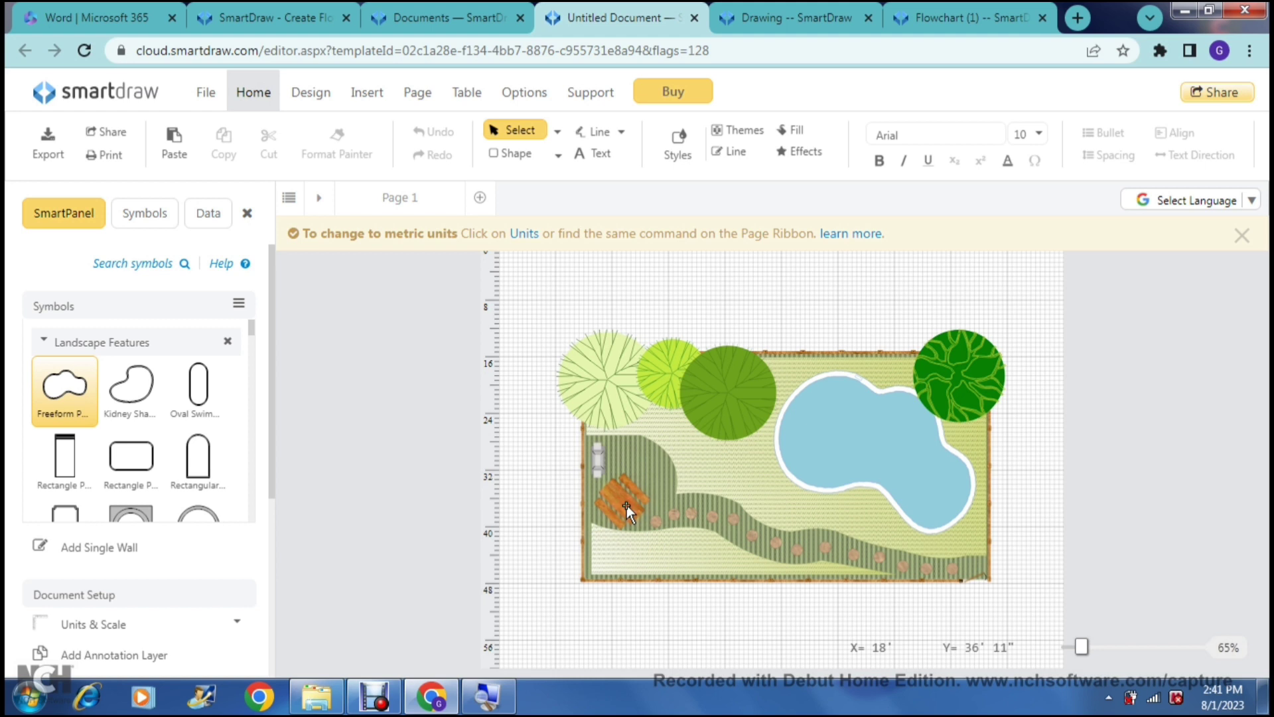
left_click(626, 504)
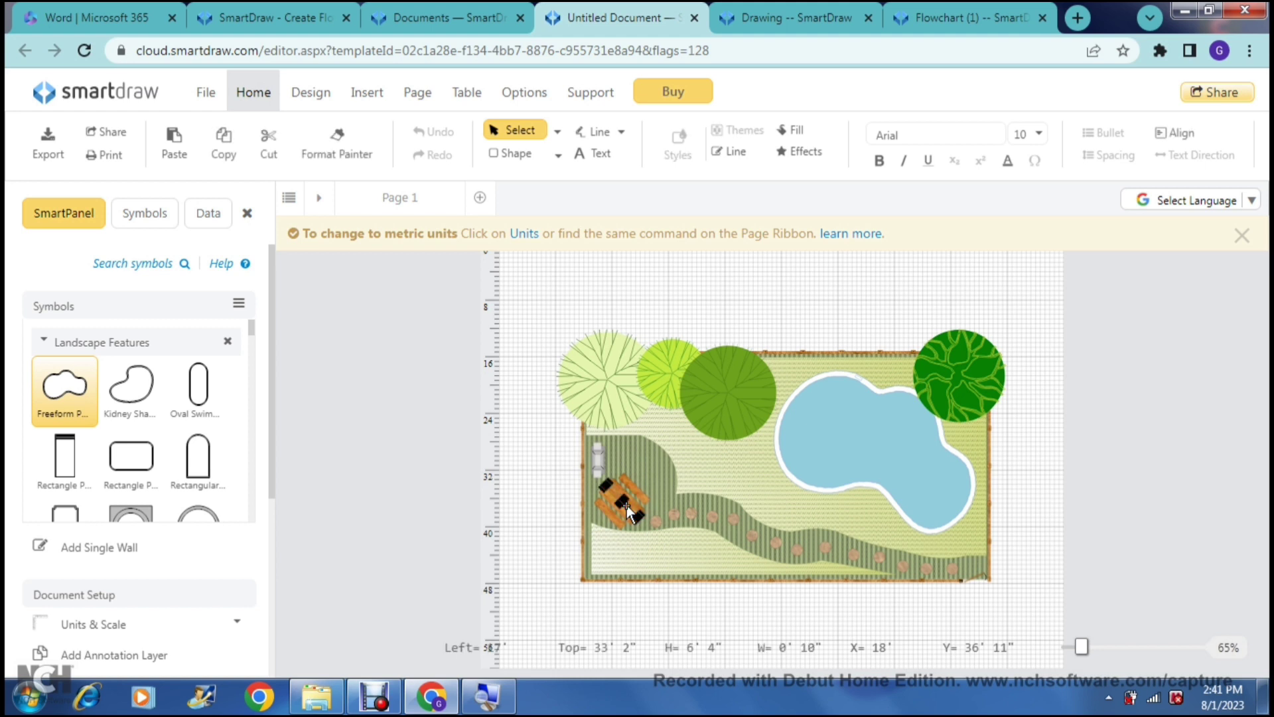
left_click(626, 504)
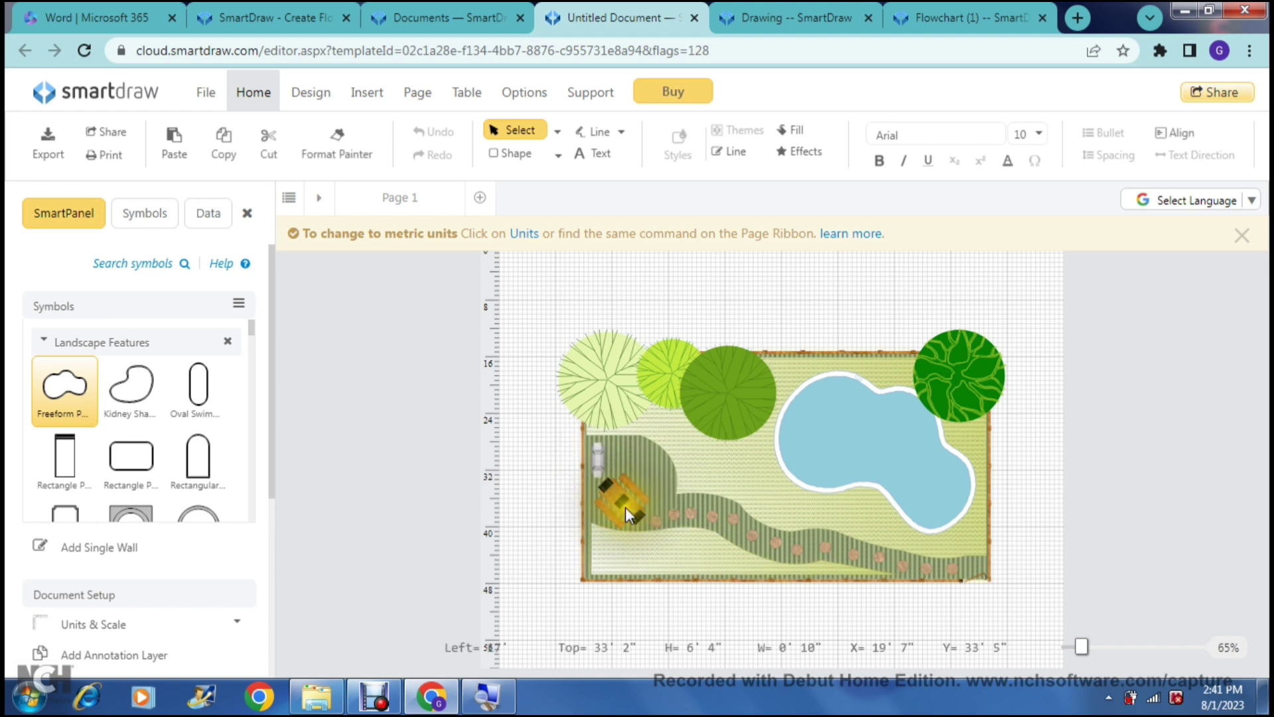
left_click(538, 463)
left_click(561, 466)
left_click(622, 500)
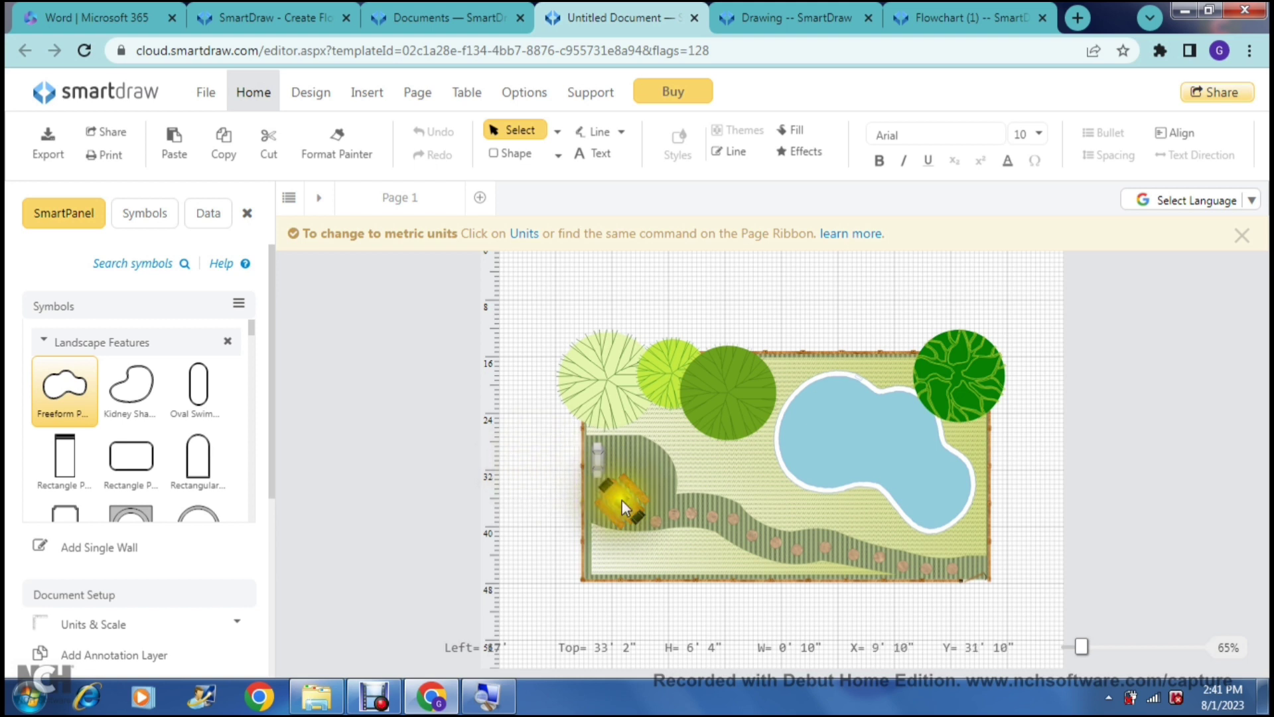
left_click_drag(640, 516, 657, 532)
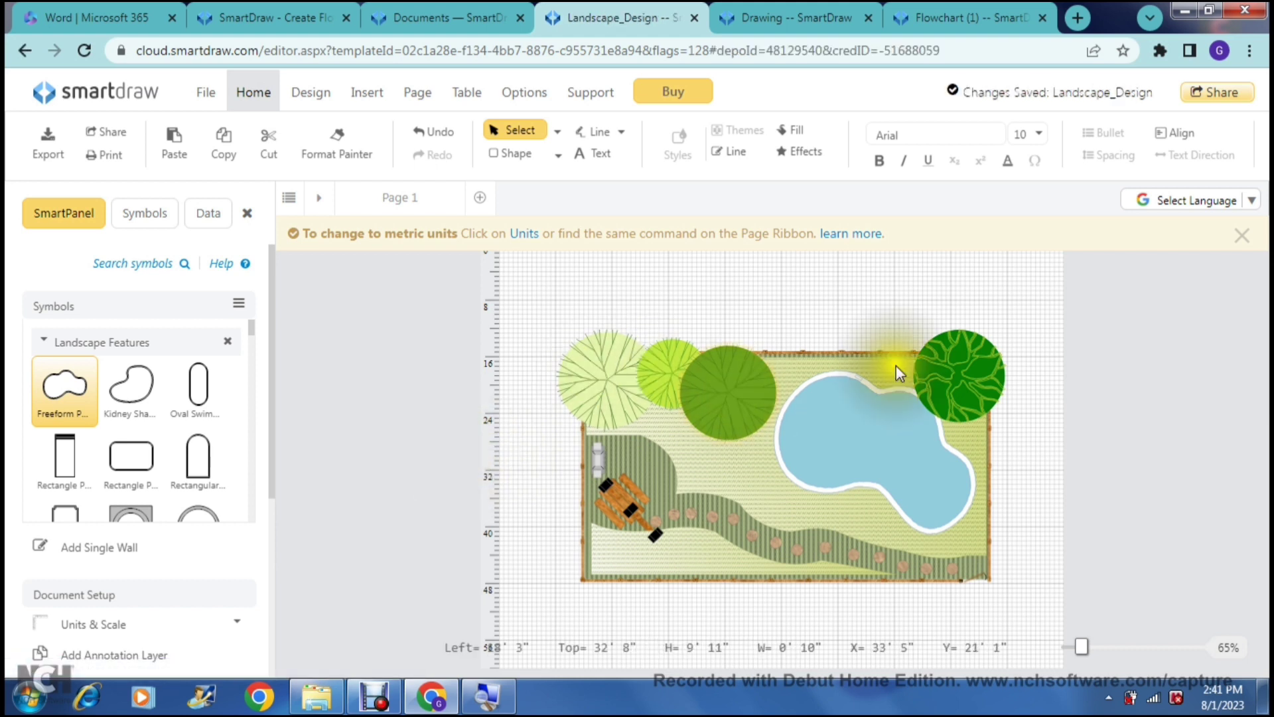
Inspect the pool and the dark green tree, the landscape symbol libraries, and the units, scale and annotation layer options
left_click(878, 441)
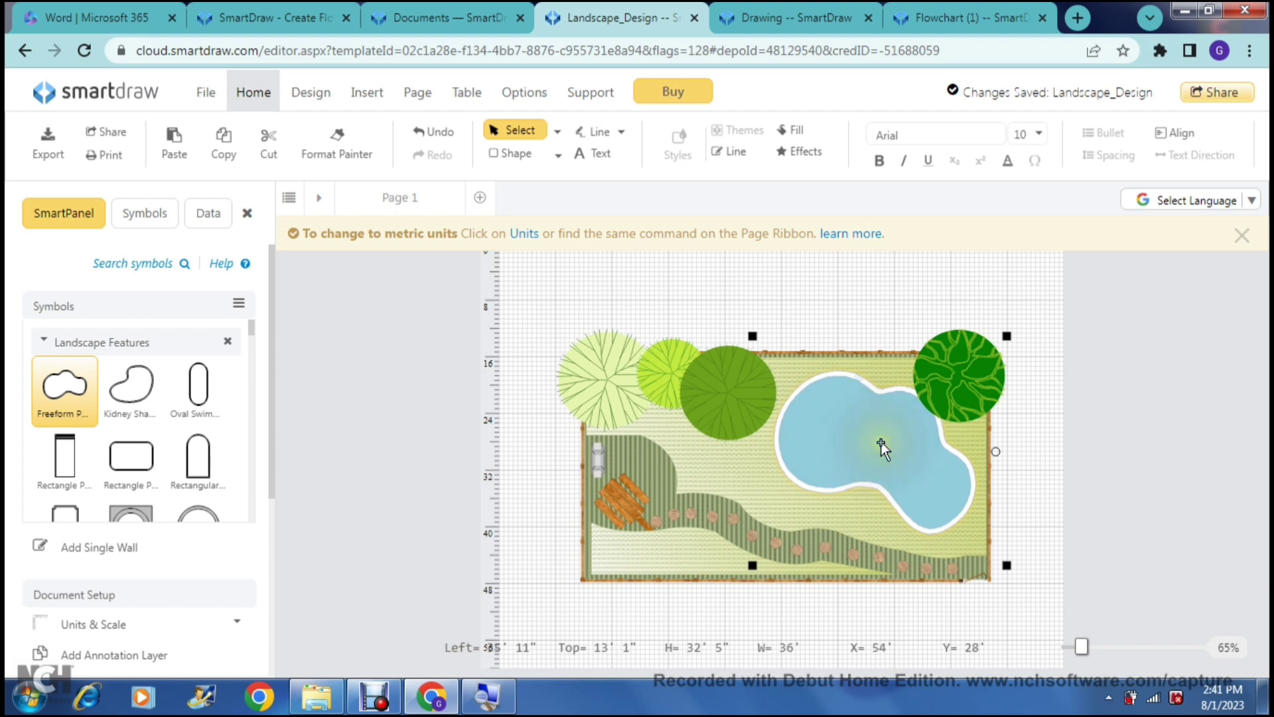
left_click(881, 442)
left_click(954, 359)
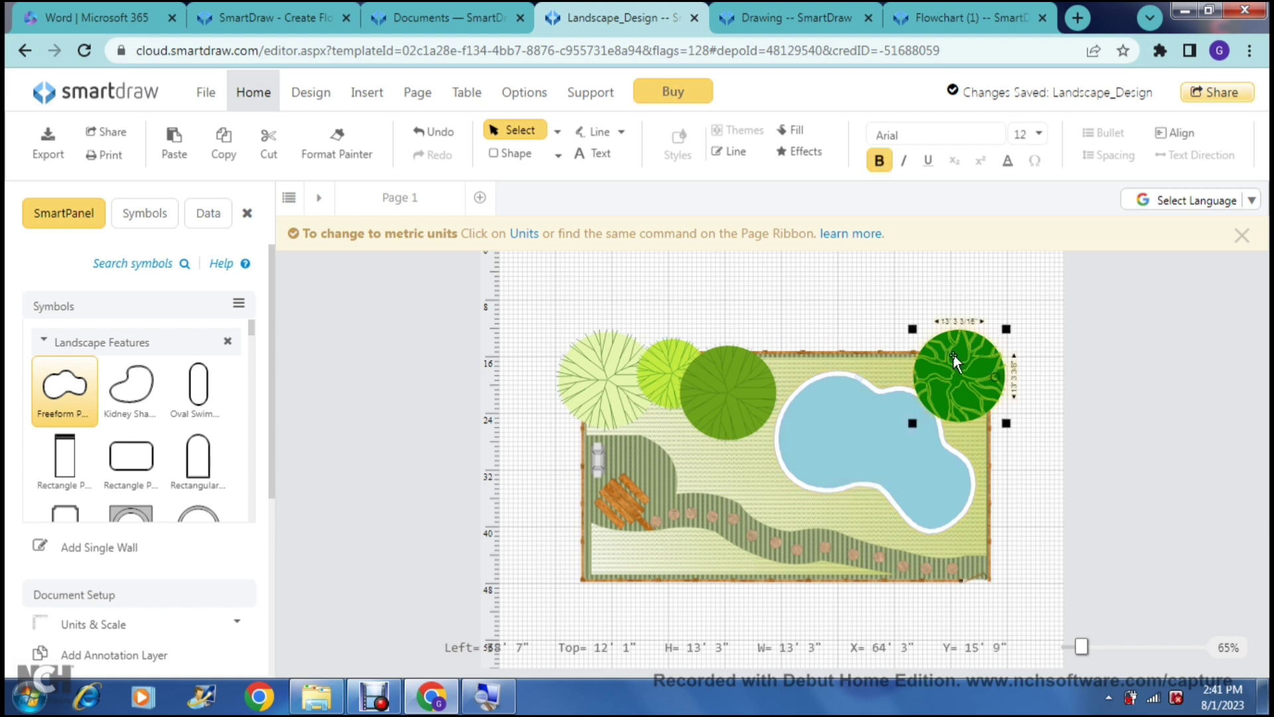
left_click(943, 408)
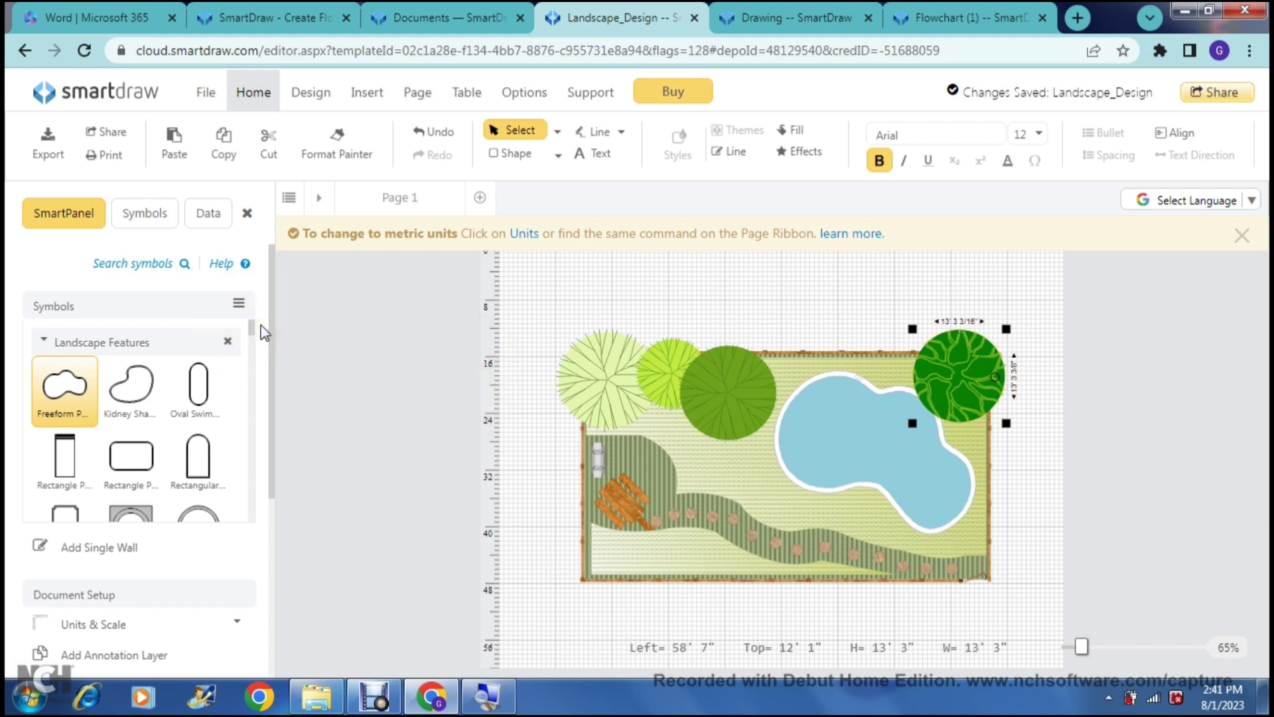
left_click_drag(248, 324, 249, 528)
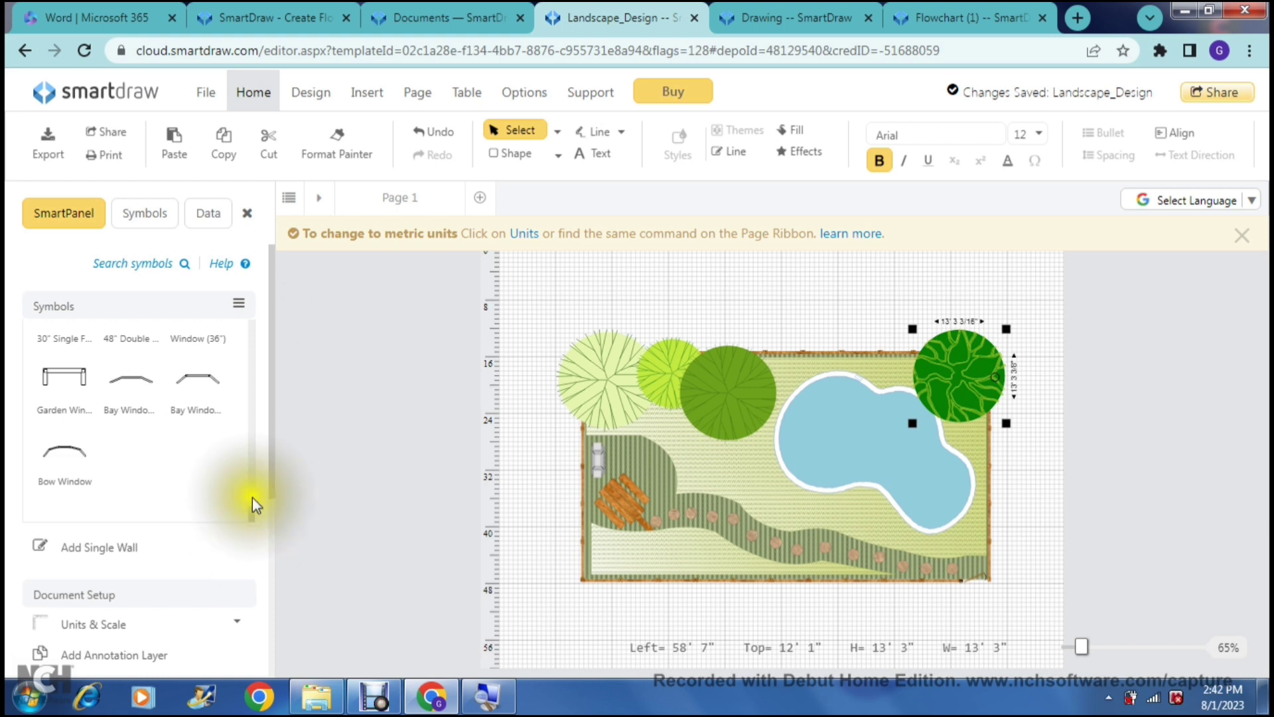
left_click_drag(272, 458, 272, 630)
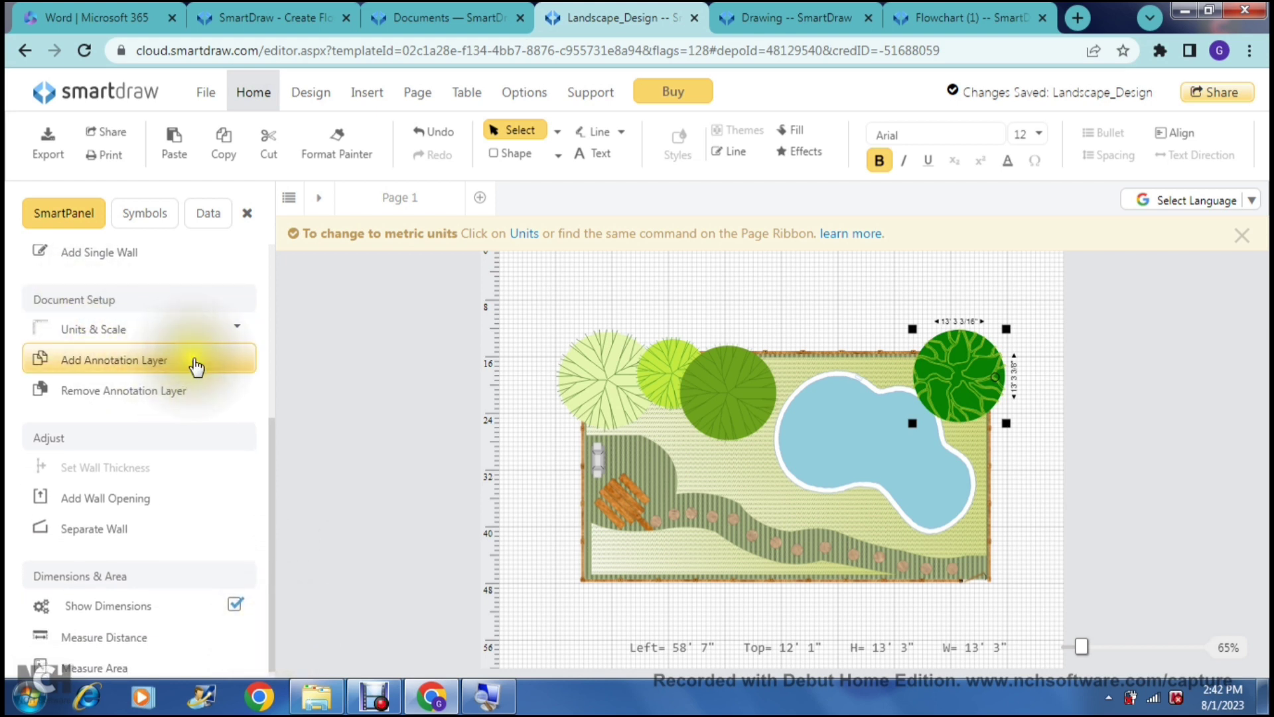
left_click(239, 329)
left_click(238, 329)
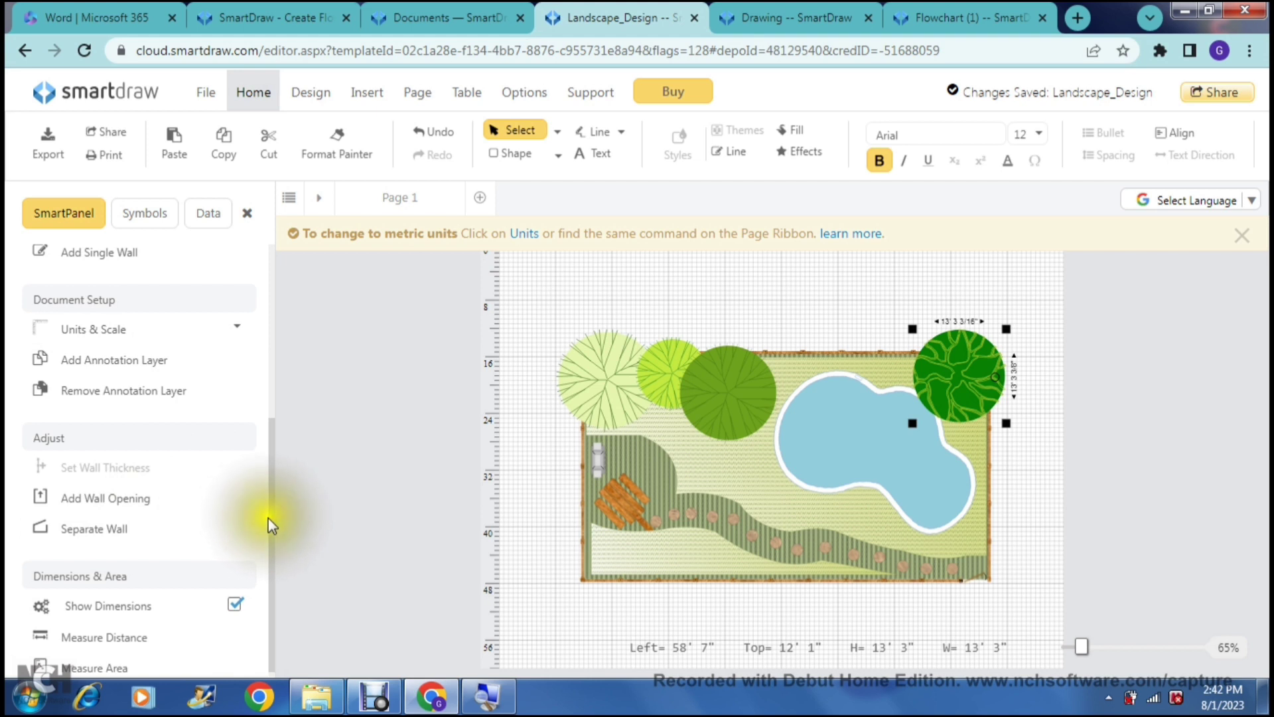
Turn off the display of dimensions in the landscape design
left_click_drag(269, 517, 272, 548)
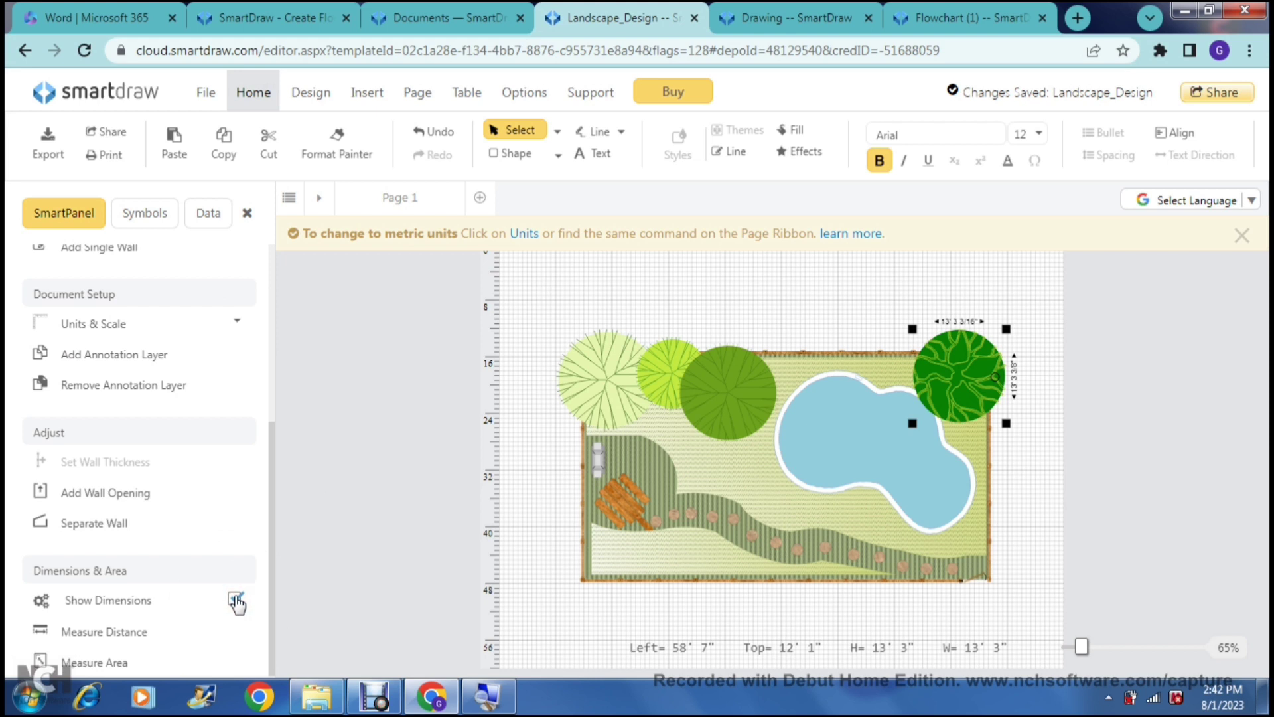
left_click(235, 601)
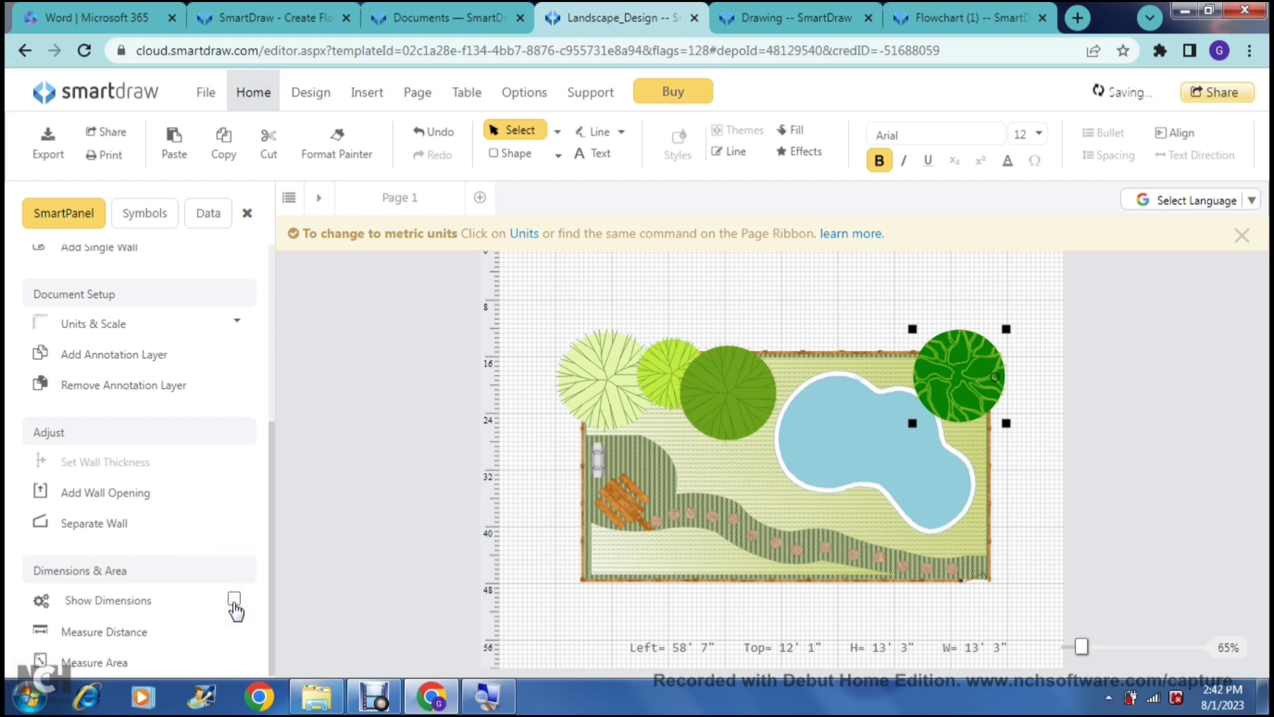
left_click(147, 646)
left_click(163, 653)
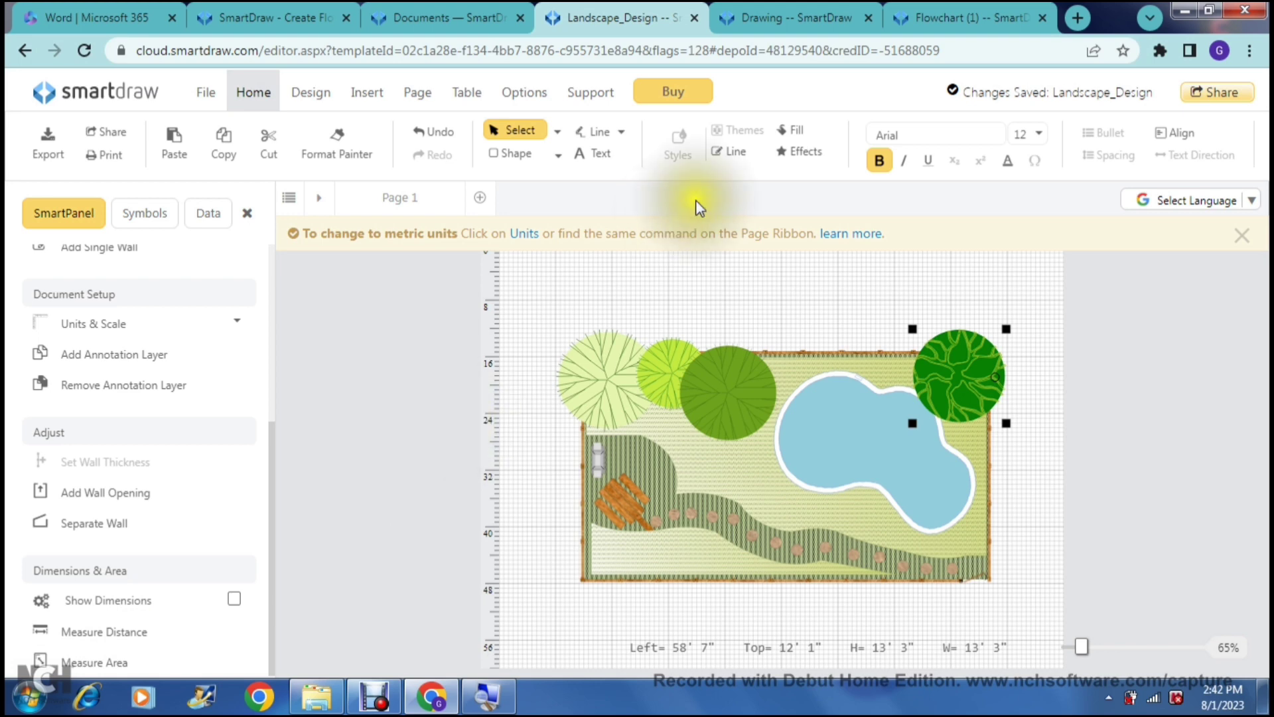
Review the infographic and the flowchart with its split path and swim lane options, and return to the landscape design
left_click(787, 20)
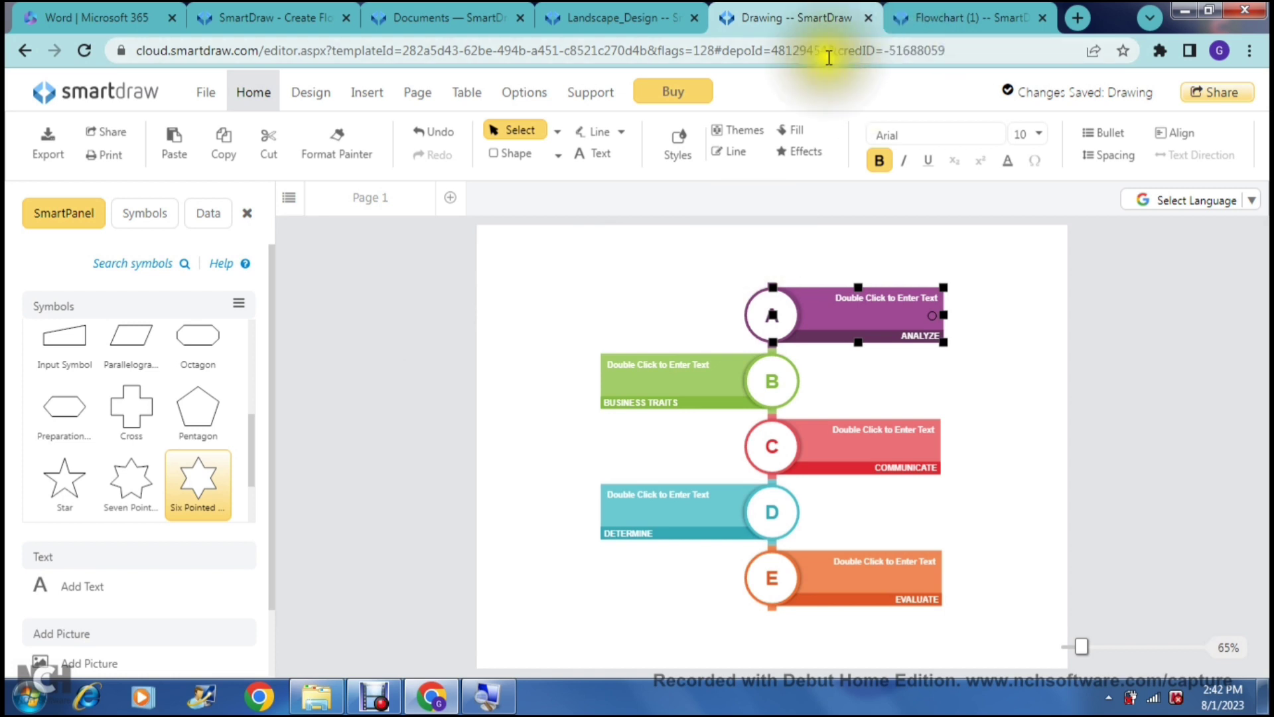
left_click(952, 17)
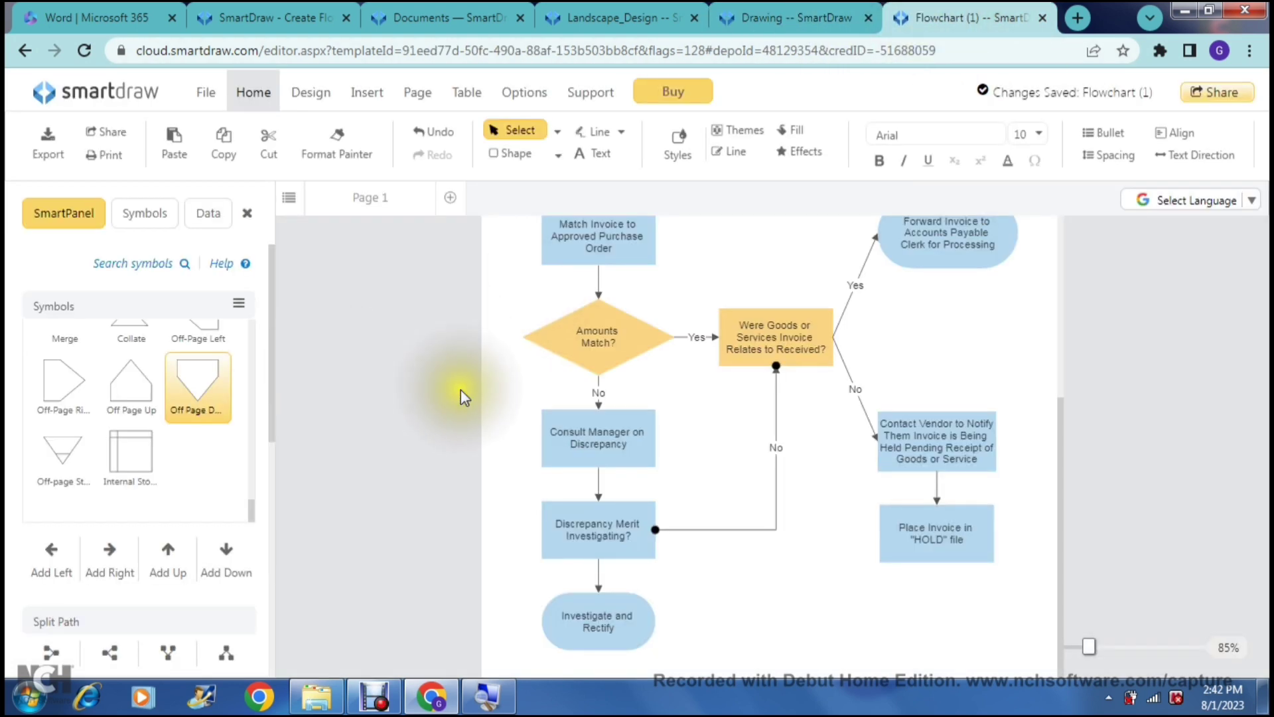
left_click(269, 386)
left_click_drag(269, 387, 261, 501)
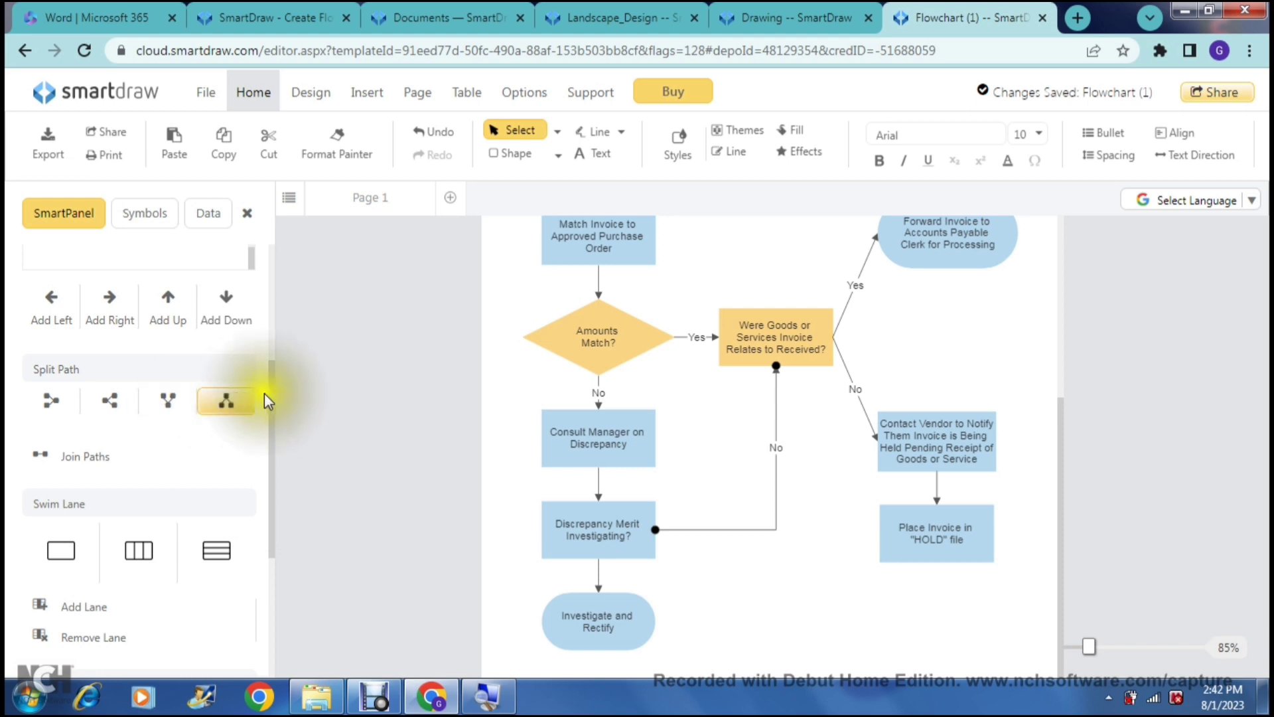
left_click_drag(271, 395, 273, 278)
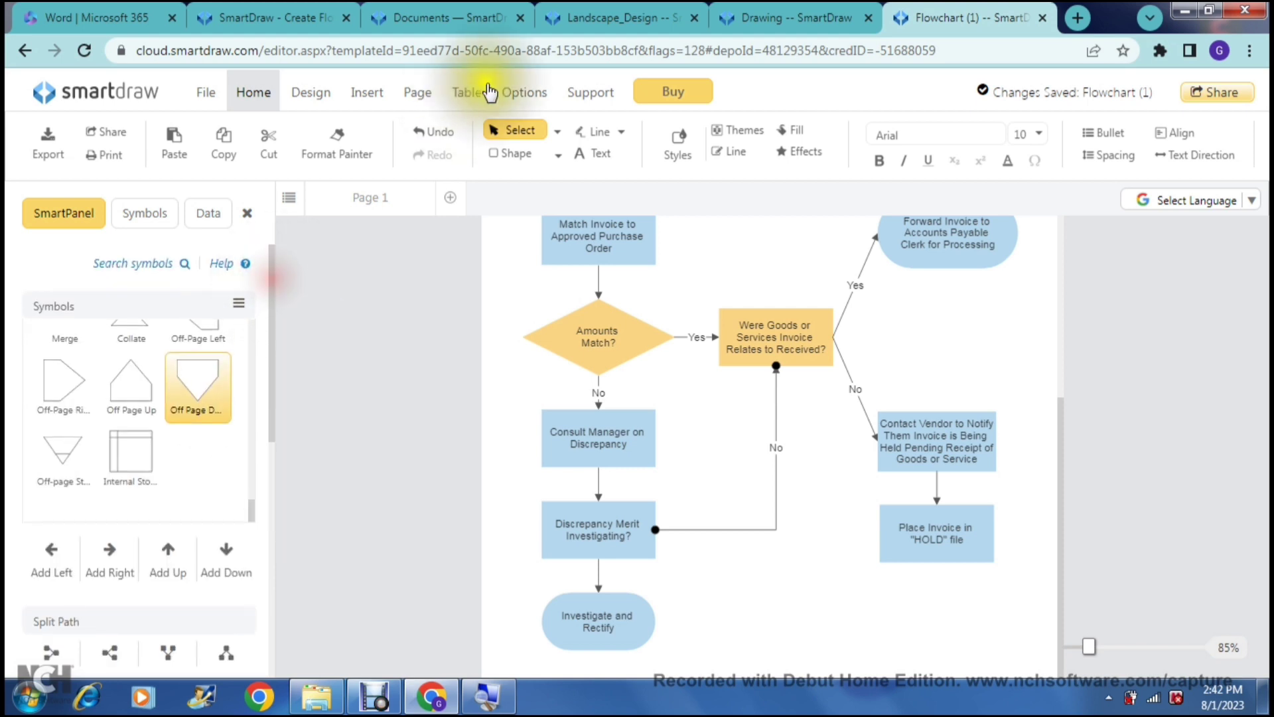
left_click(540, 18)
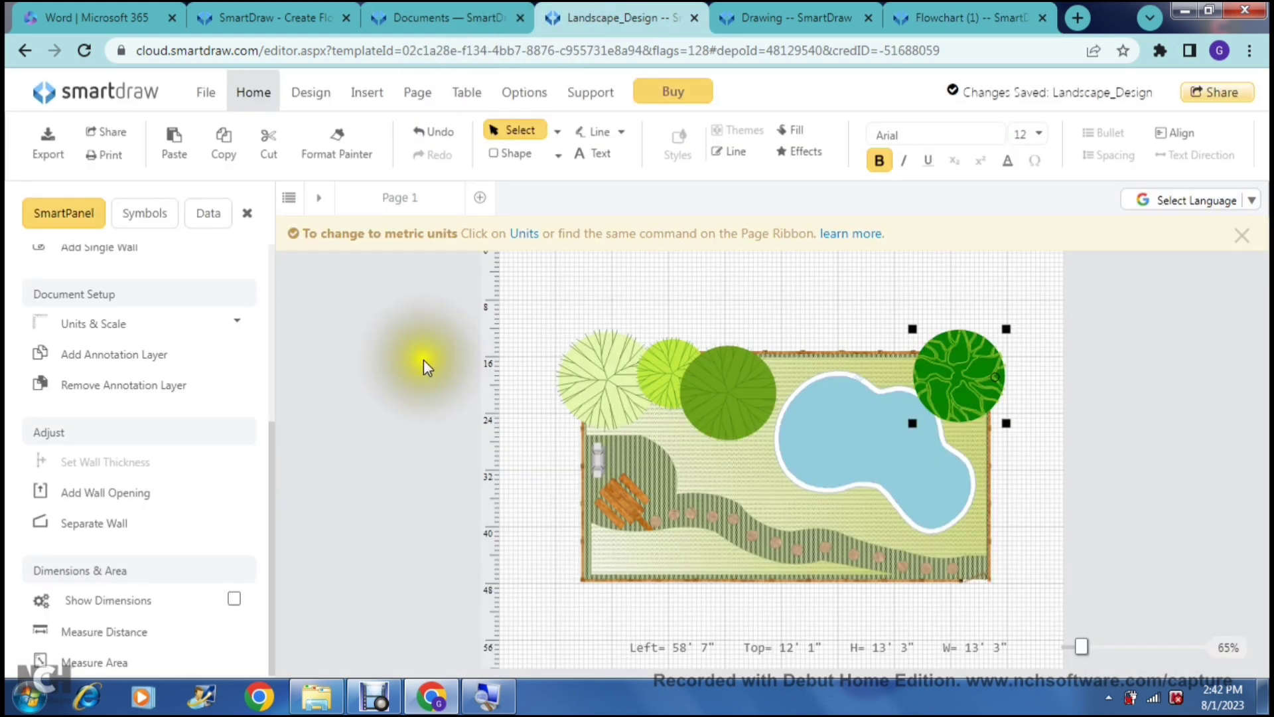